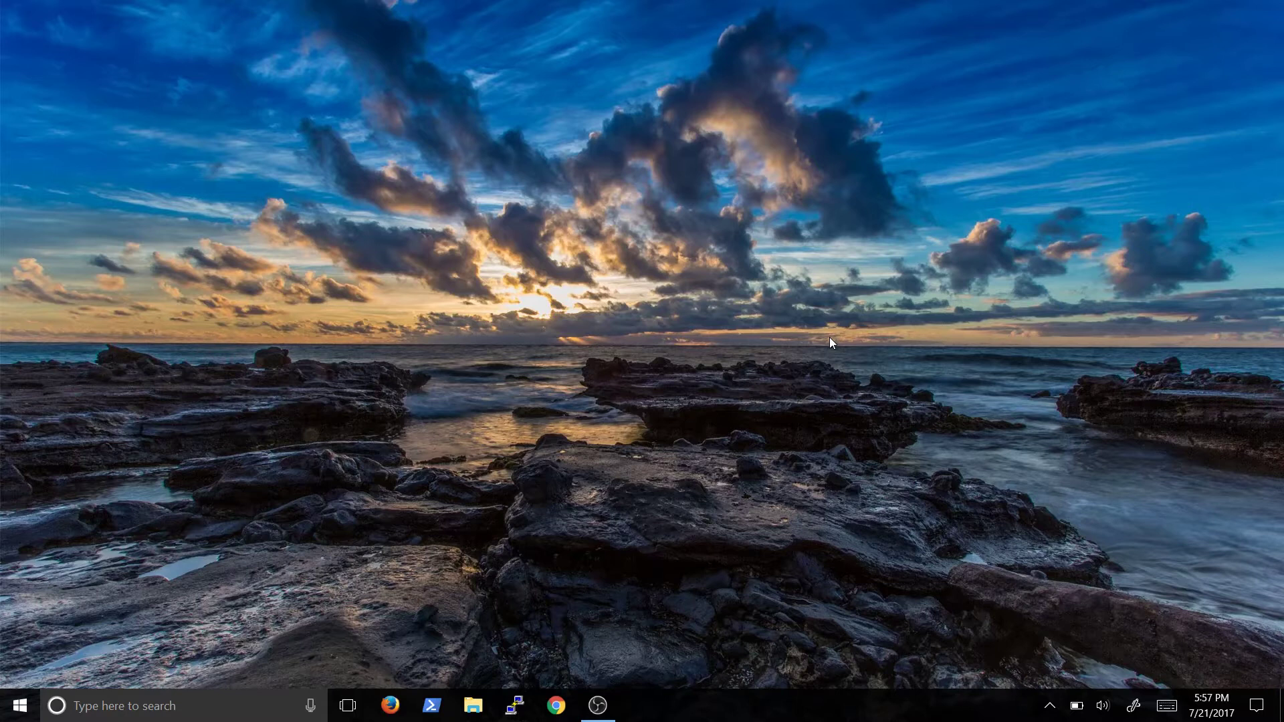
Open apachefriends.org in Chrome and start downloading the XAMPP for Windows 7.1.7 installer
{"action": "left_click", "coordinate": [565, 713]}
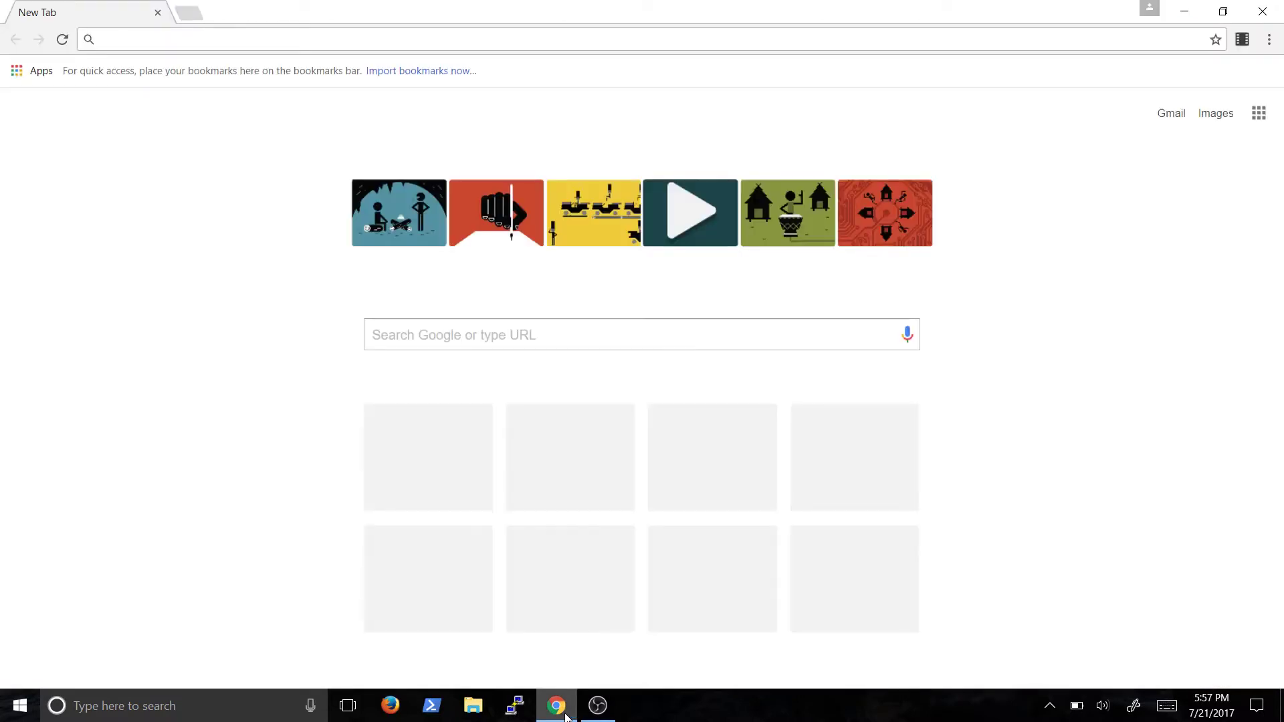
{"action": "type", "text": "apch"}
{"action": "key", "text": "BackSpace"}
{"action": "key", "text": "BackSpace"}
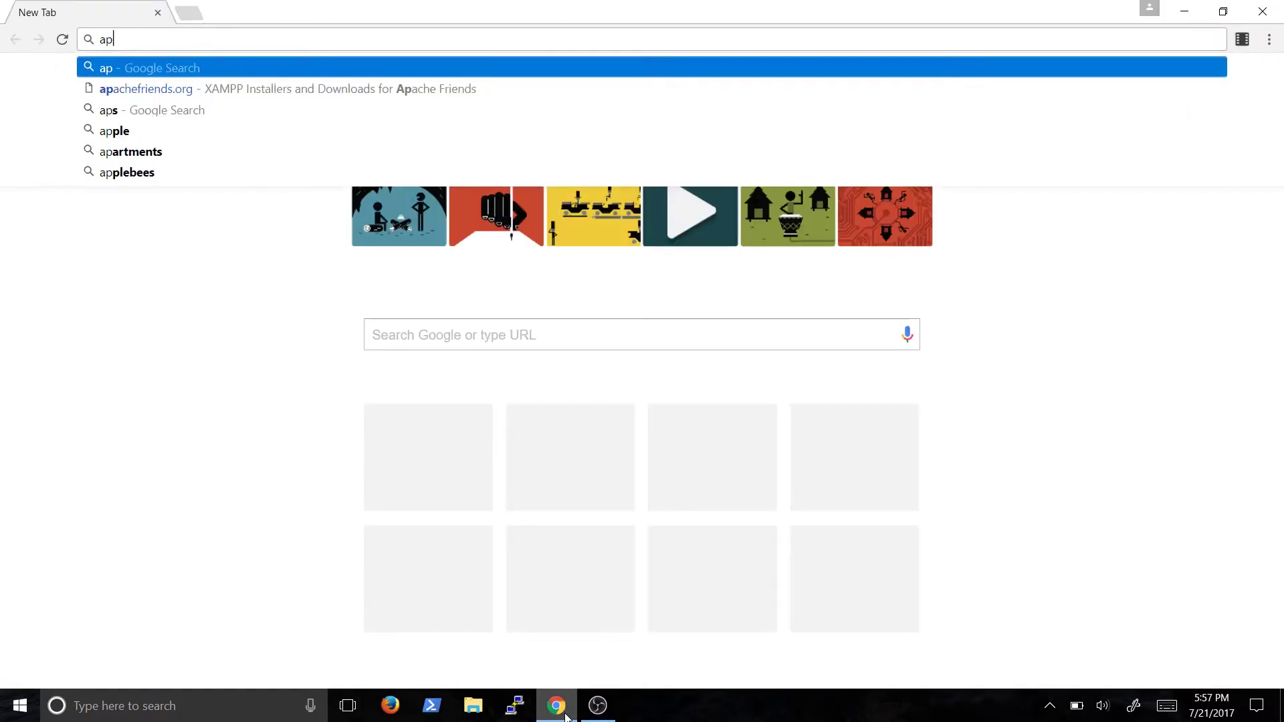
{"action": "key", "text": "Down"}
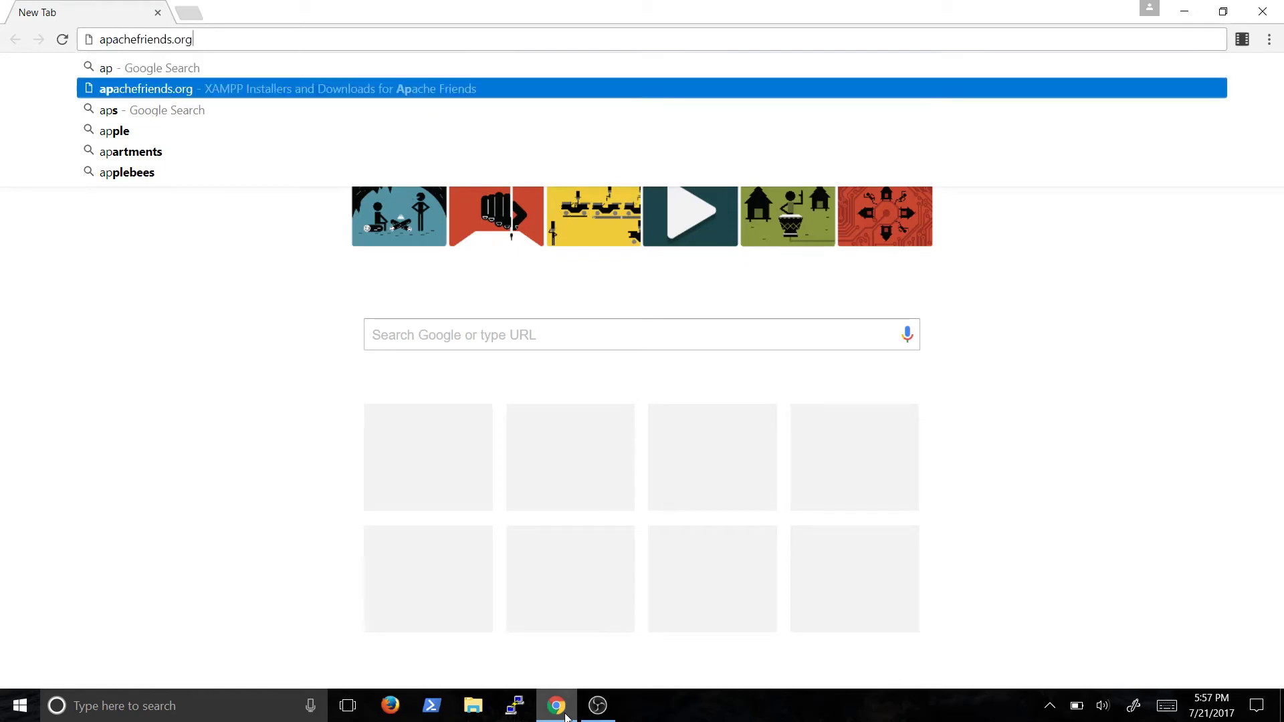
{"action": "key", "text": "Return"}
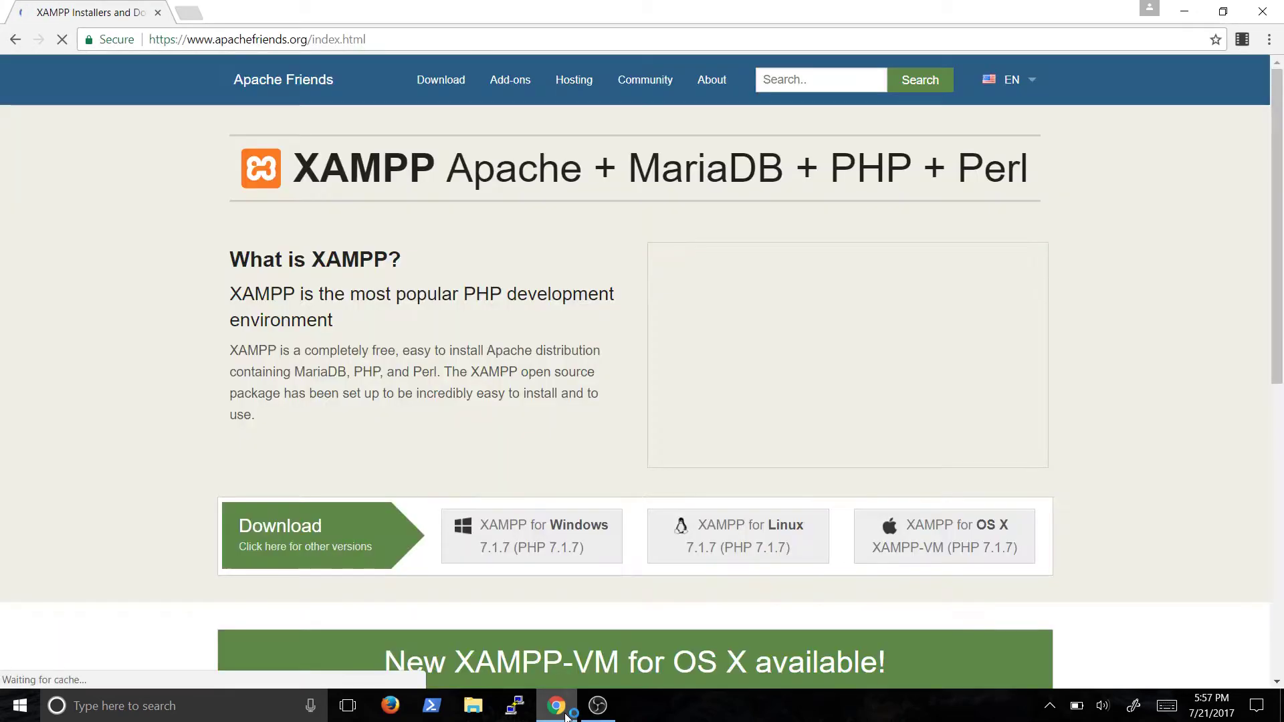
{"action": "scroll", "coordinate": [158, 472], "scroll_direction": "down", "scroll_amount": 2}
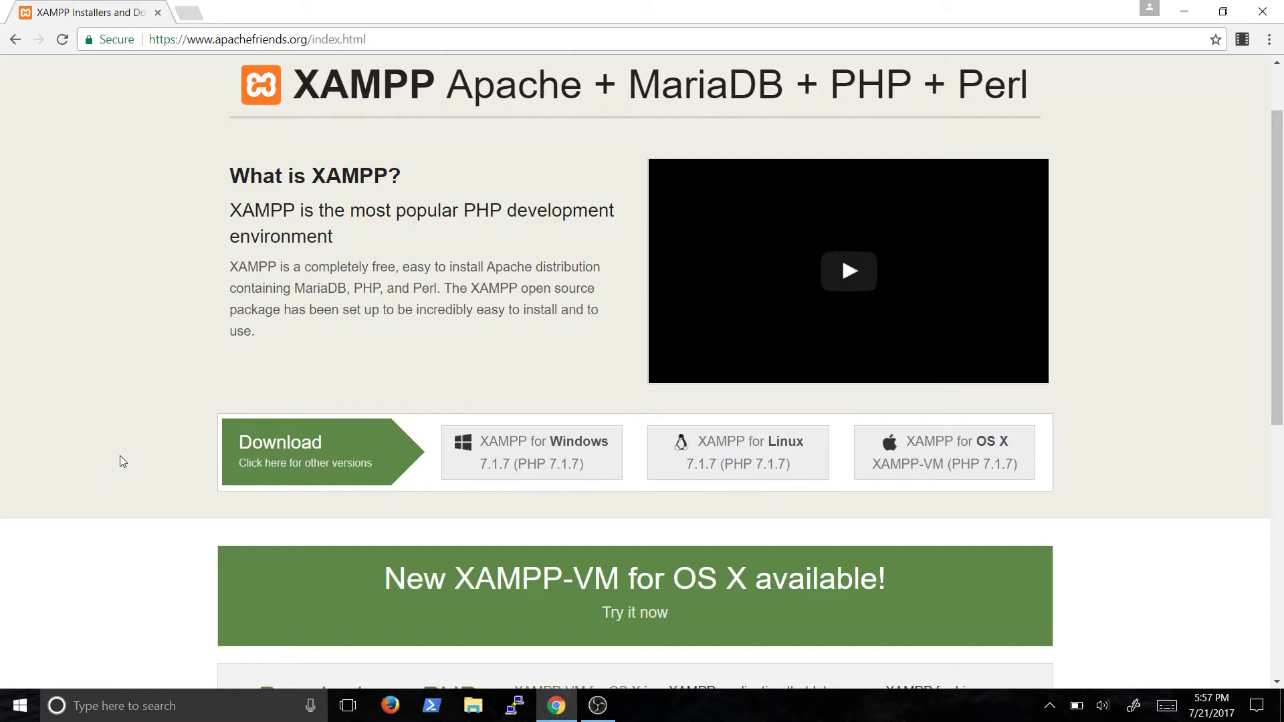
{"action": "left_click", "coordinate": [520, 455]}
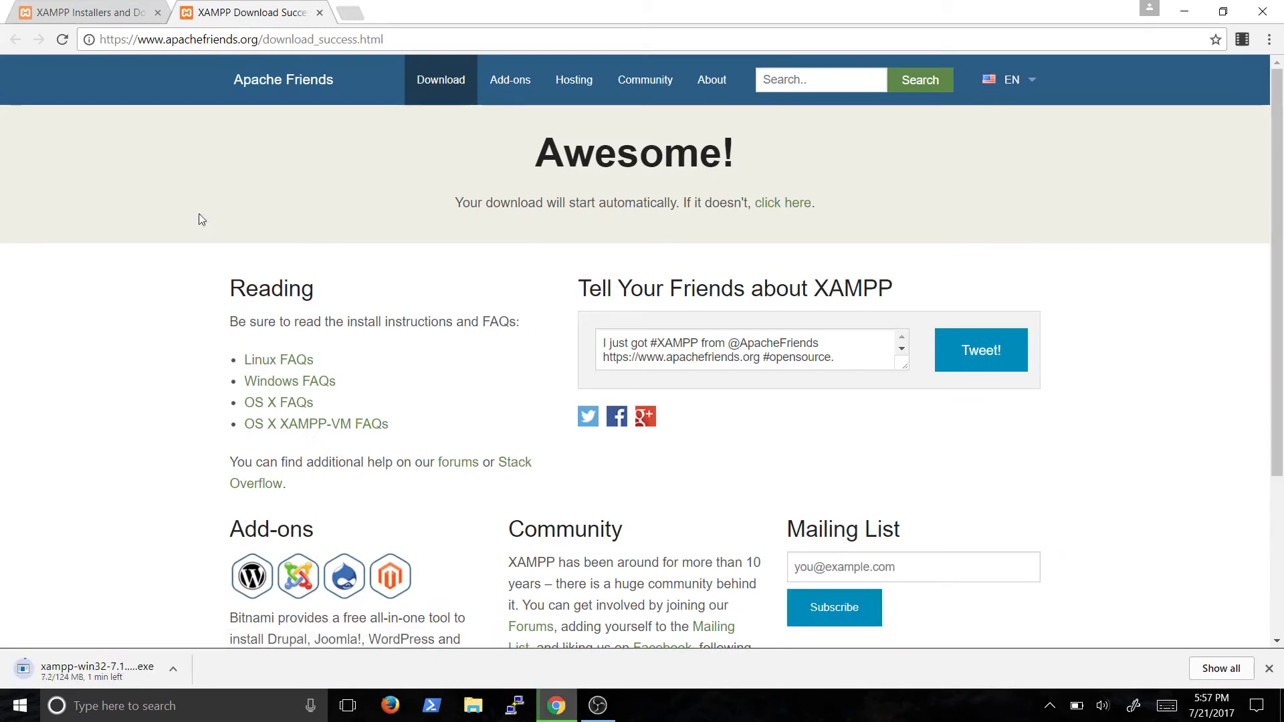
Search for dvwa and download the ethicalhack3r/DVWA GitHub repository as DVWA-master.zip
{"action": "left_click", "coordinate": [353, 14]}
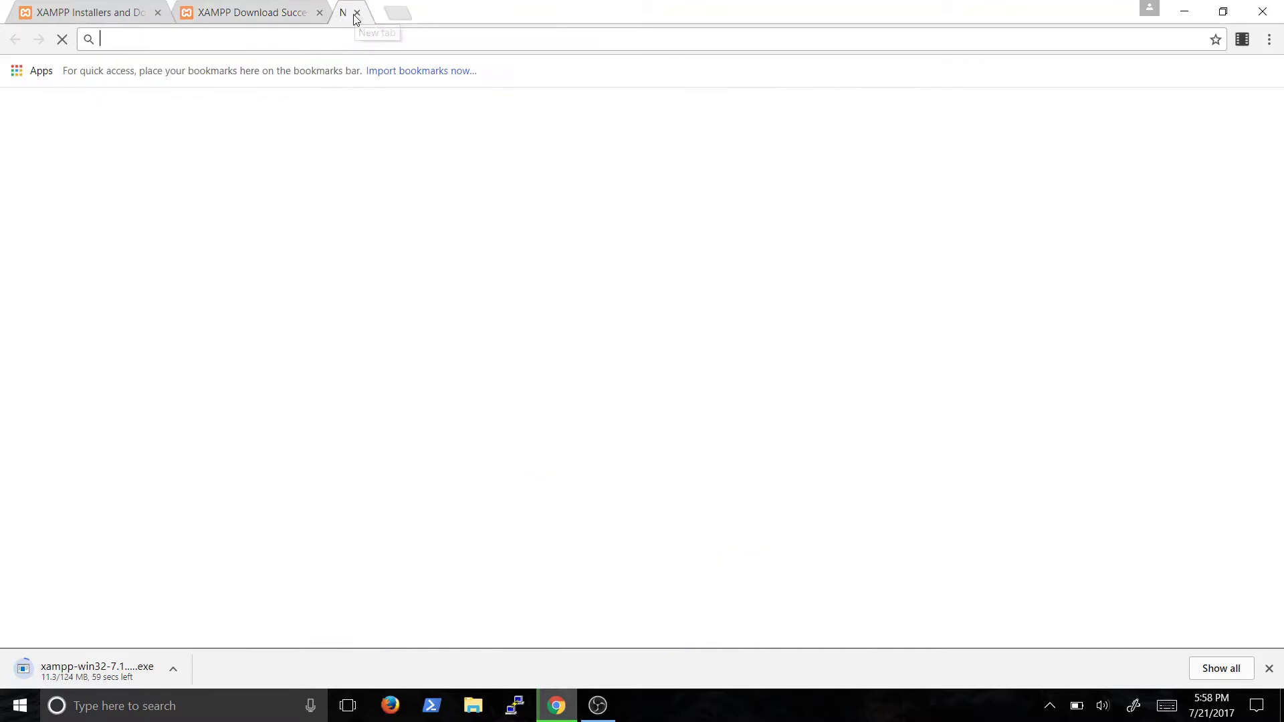
{"action": "type", "text": "dvwa"}
{"action": "key", "text": "Return"}
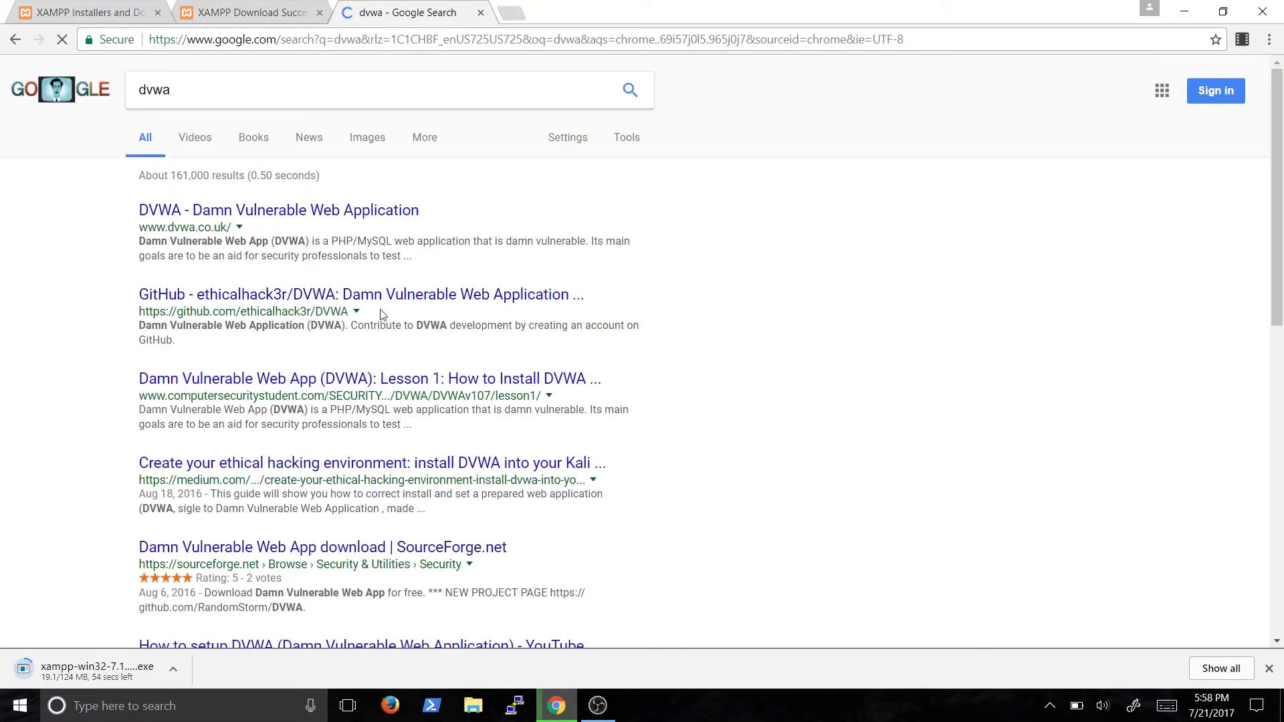
{"action": "left_click", "coordinate": [404, 294]}
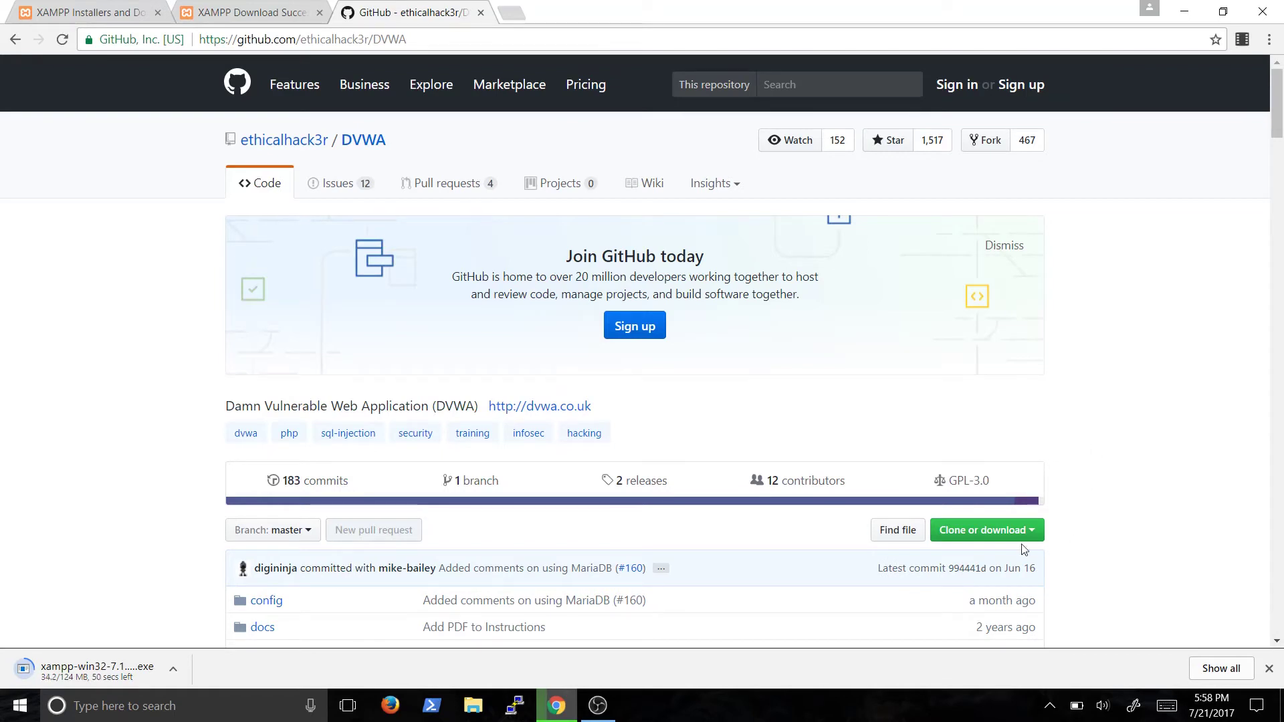
{"action": "left_click", "coordinate": [993, 531]}
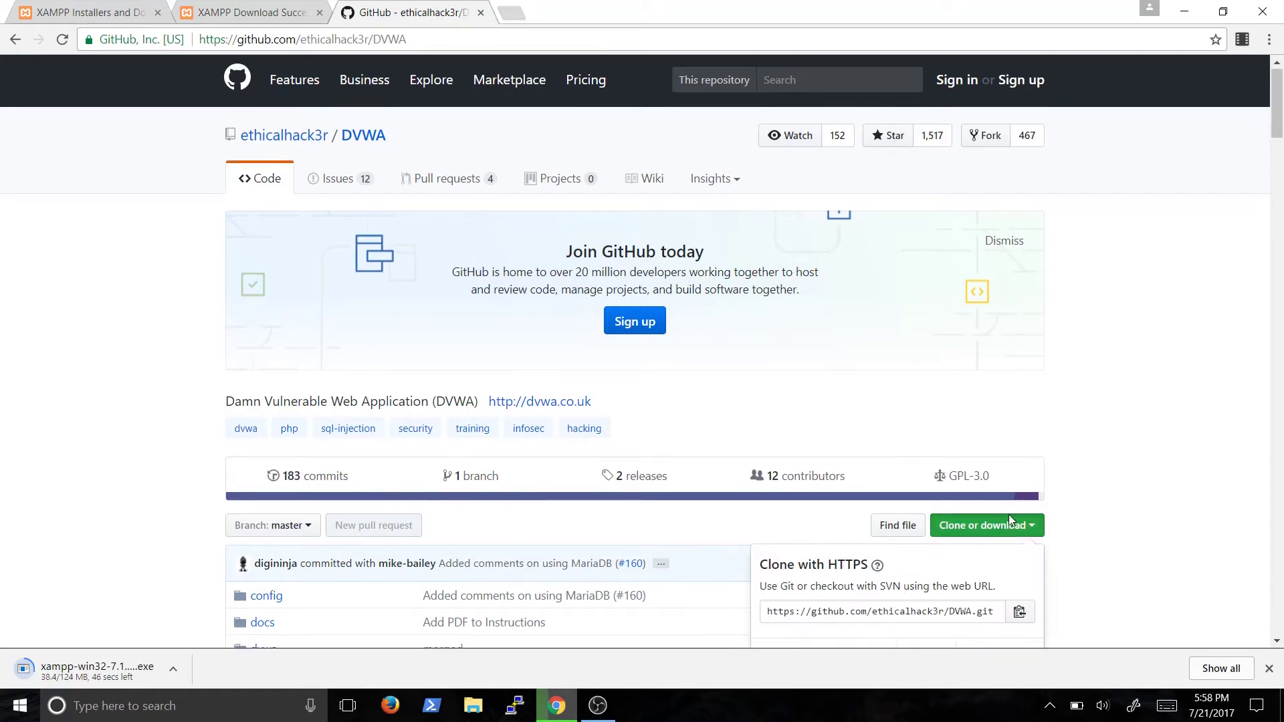
{"action": "scroll", "coordinate": [1008, 515], "scroll_direction": "down", "scroll_amount": 2}
{"action": "scroll", "coordinate": [1010, 421], "scroll_direction": "down", "scroll_amount": 1}
{"action": "left_click", "coordinate": [957, 495]}
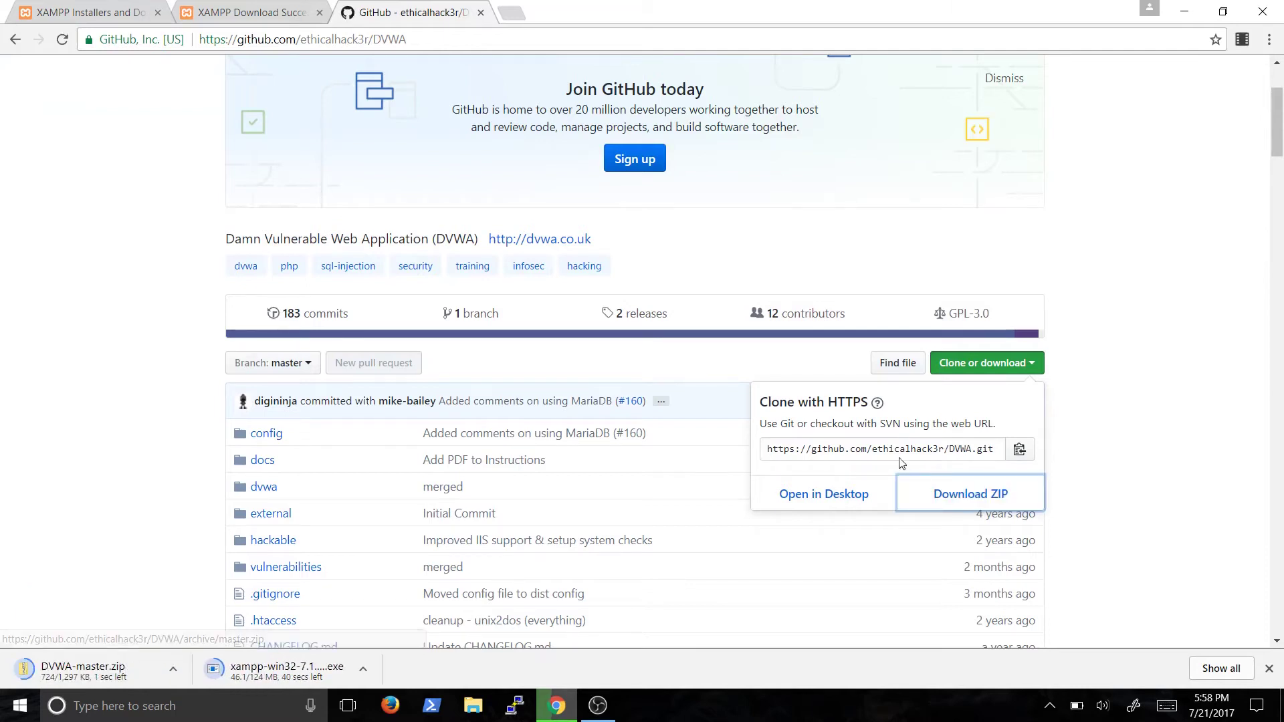
{"action": "left_click", "coordinate": [109, 447]}
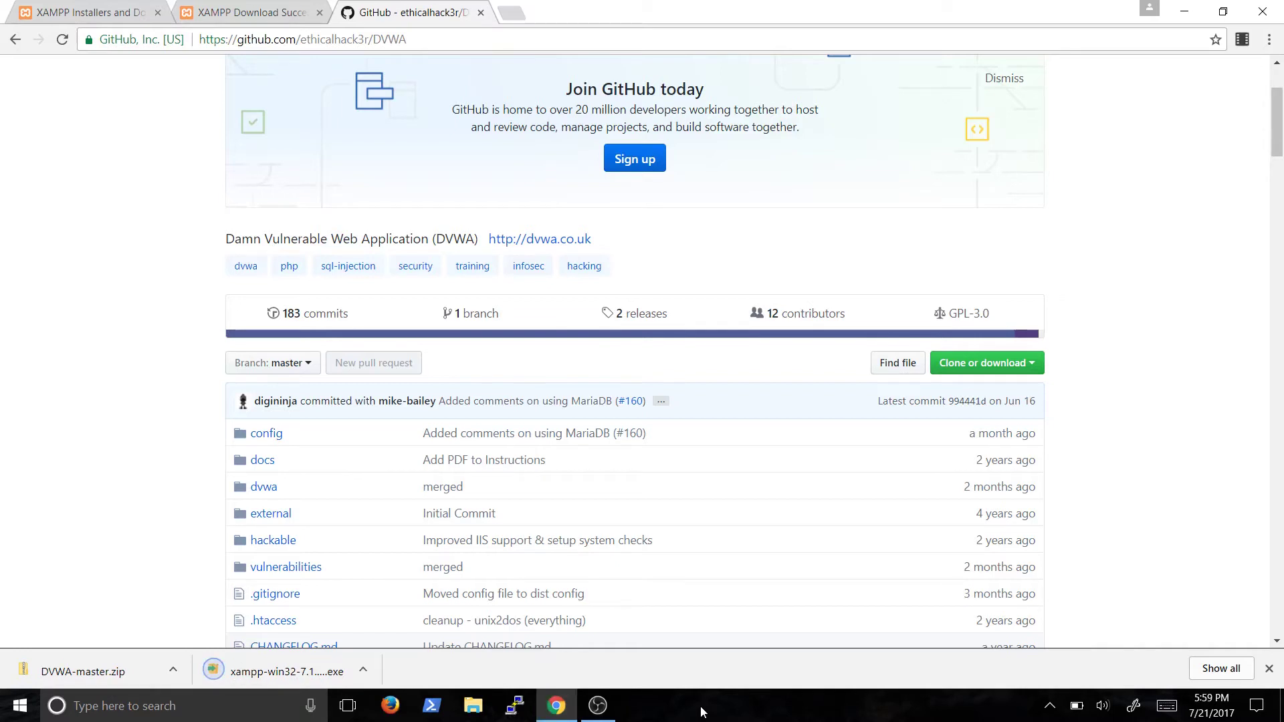
Run the downloaded XAMPP installer and close Chrome
{"action": "left_click", "coordinate": [363, 671]}
{"action": "left_click", "coordinate": [389, 565]}
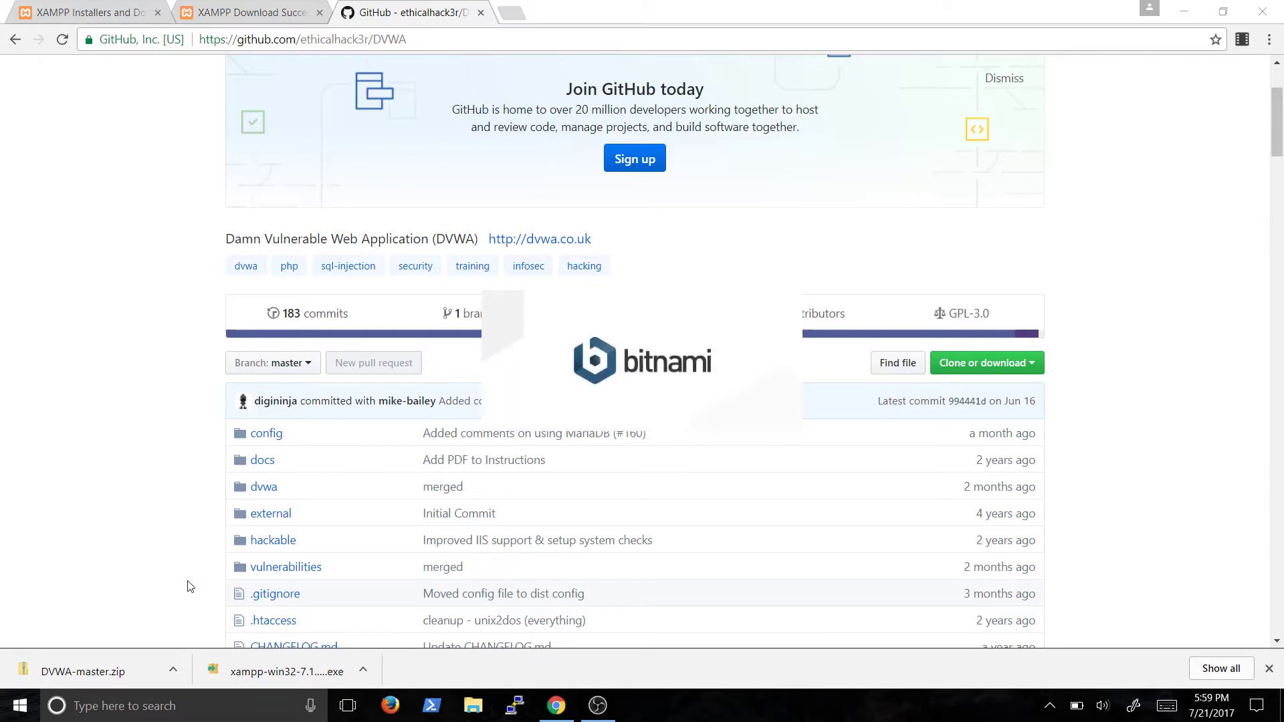
{"action": "left_click", "coordinate": [1277, 15]}
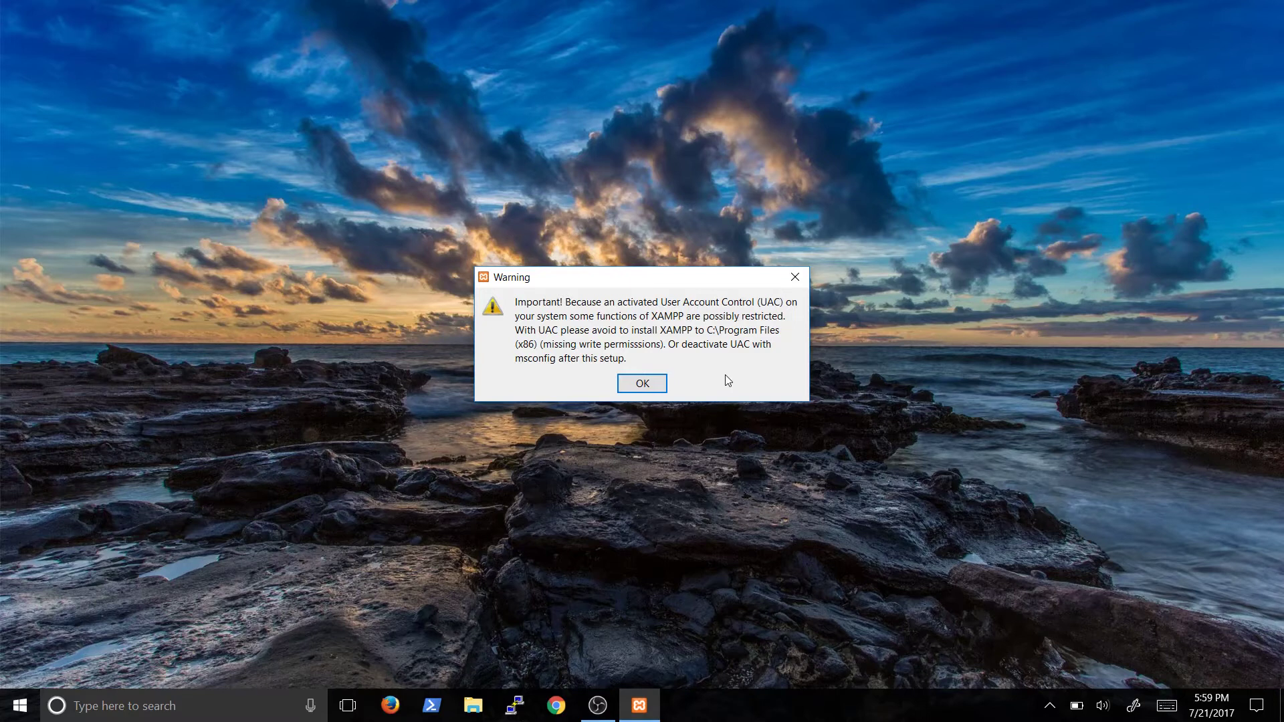
Deselect Fake Sendmail, Webalizer, Perl, Tomcat, Mercury and FileZilla, keeping Apache, MySQL, PHP and phpMyAdmin
{"action": "left_click", "coordinate": [652, 385]}
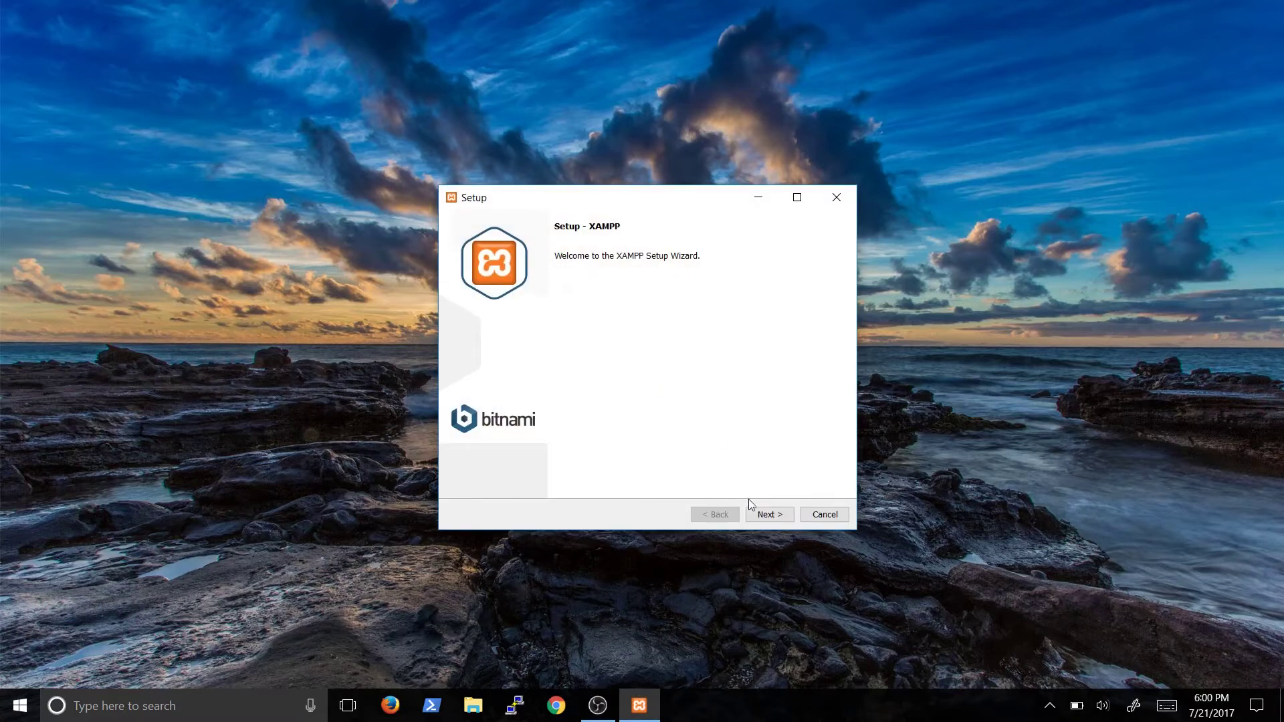
{"action": "left_click", "coordinate": [769, 515]}
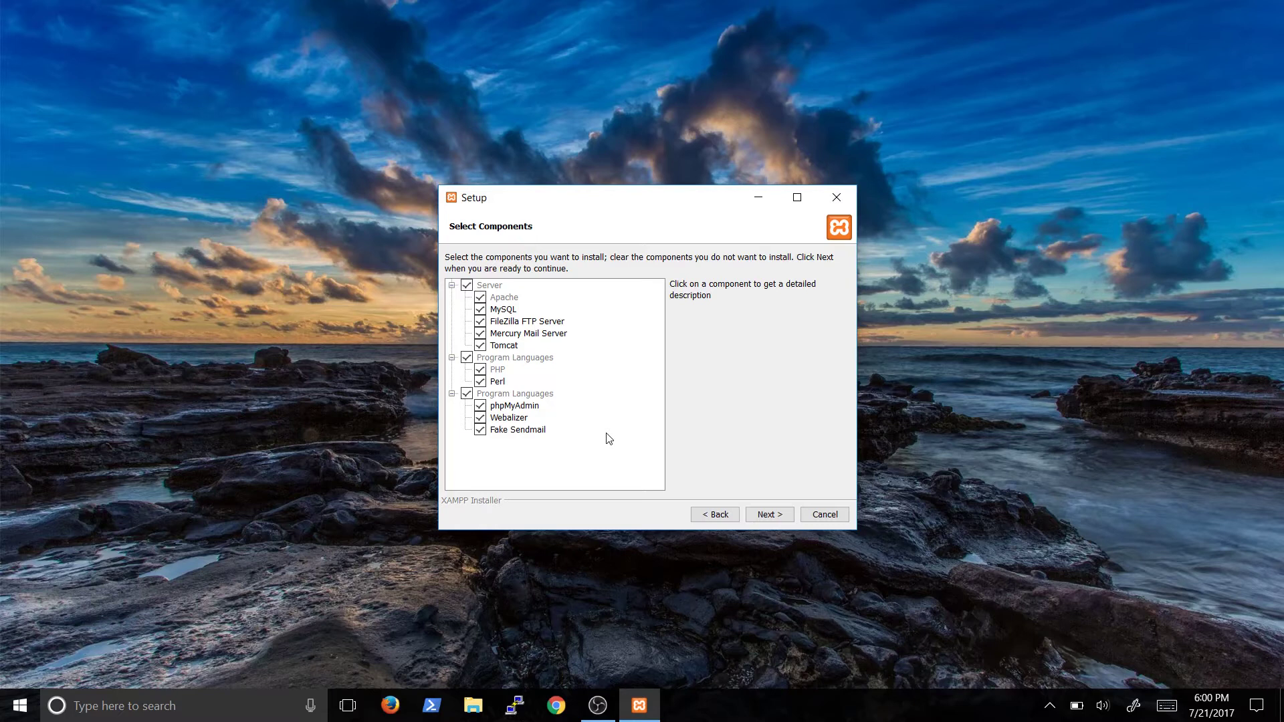
{"action": "left_click", "coordinate": [480, 430]}
{"action": "left_click", "coordinate": [480, 418]}
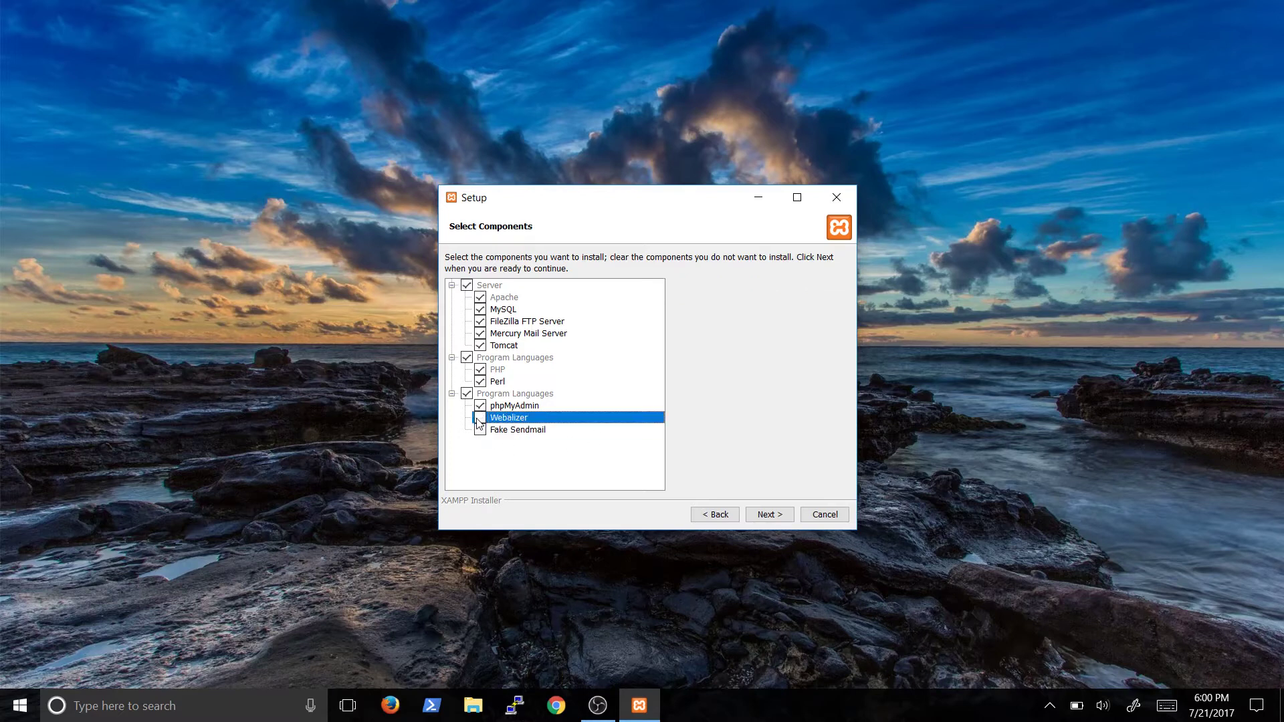
{"action": "left_click", "coordinate": [481, 382]}
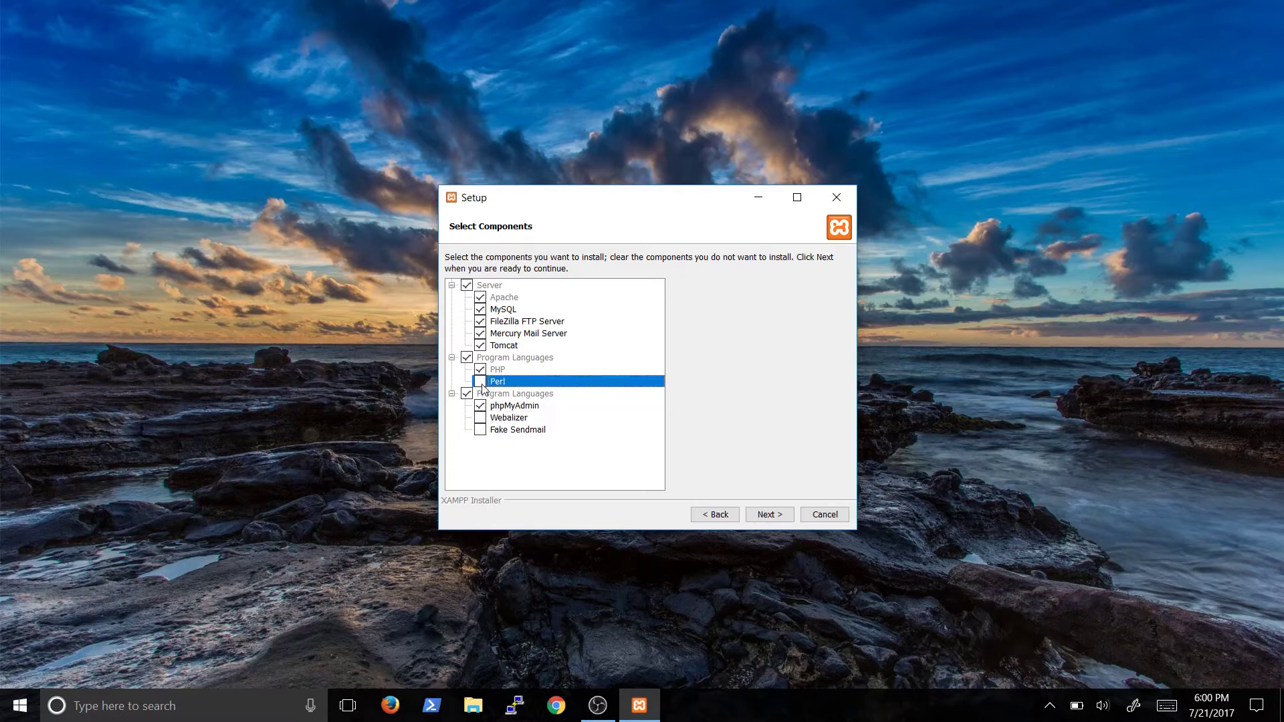
{"action": "left_click", "coordinate": [480, 346]}
{"action": "left_click", "coordinate": [480, 334]}
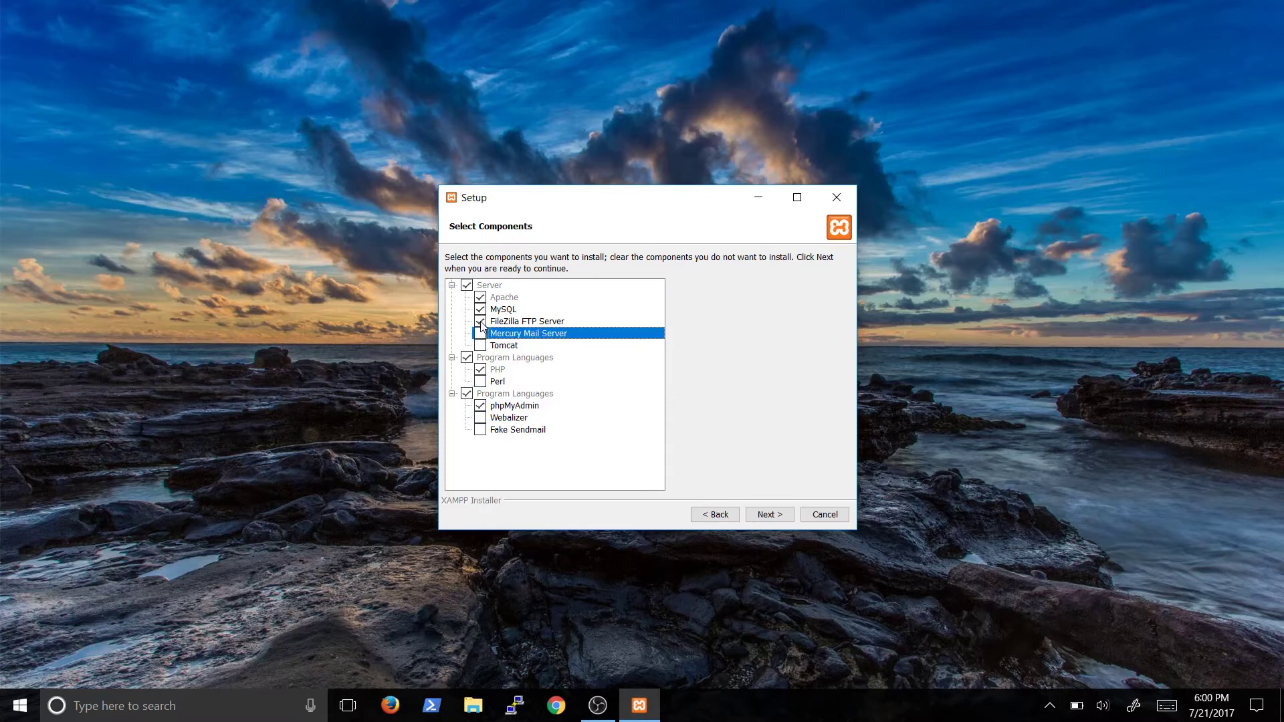
{"action": "left_click", "coordinate": [480, 321]}
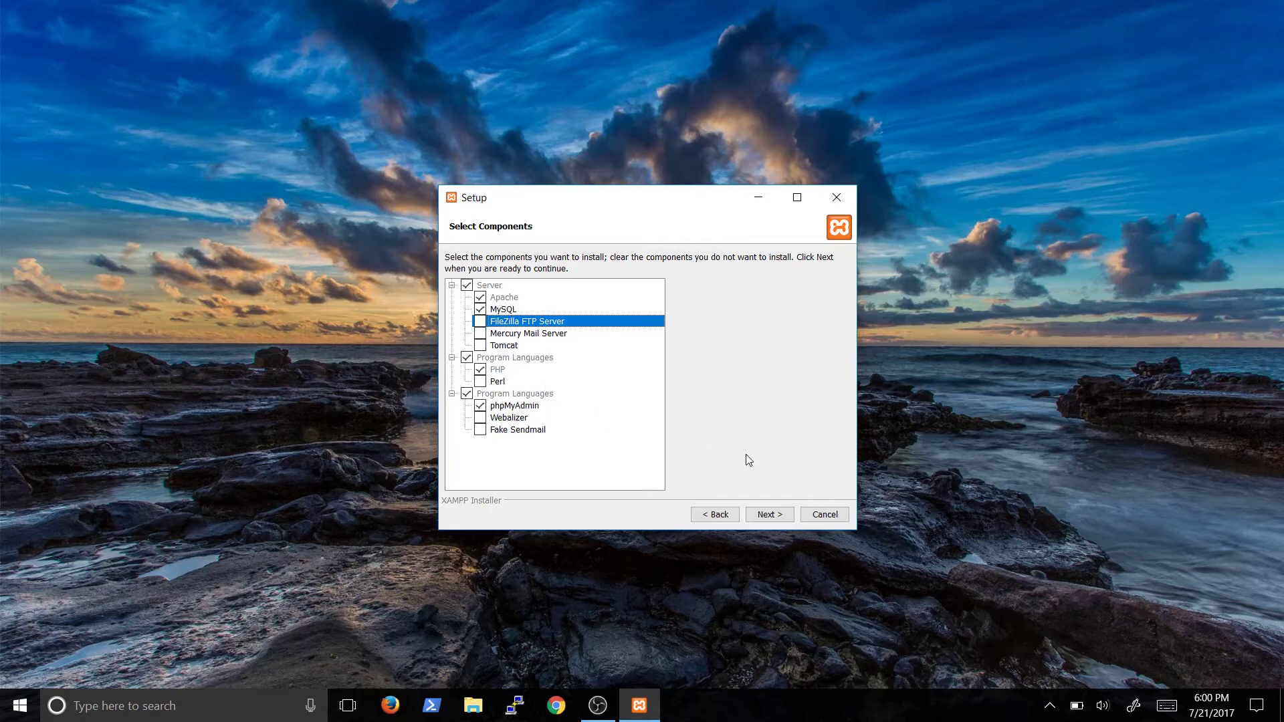
{"action": "left_click", "coordinate": [766, 522]}
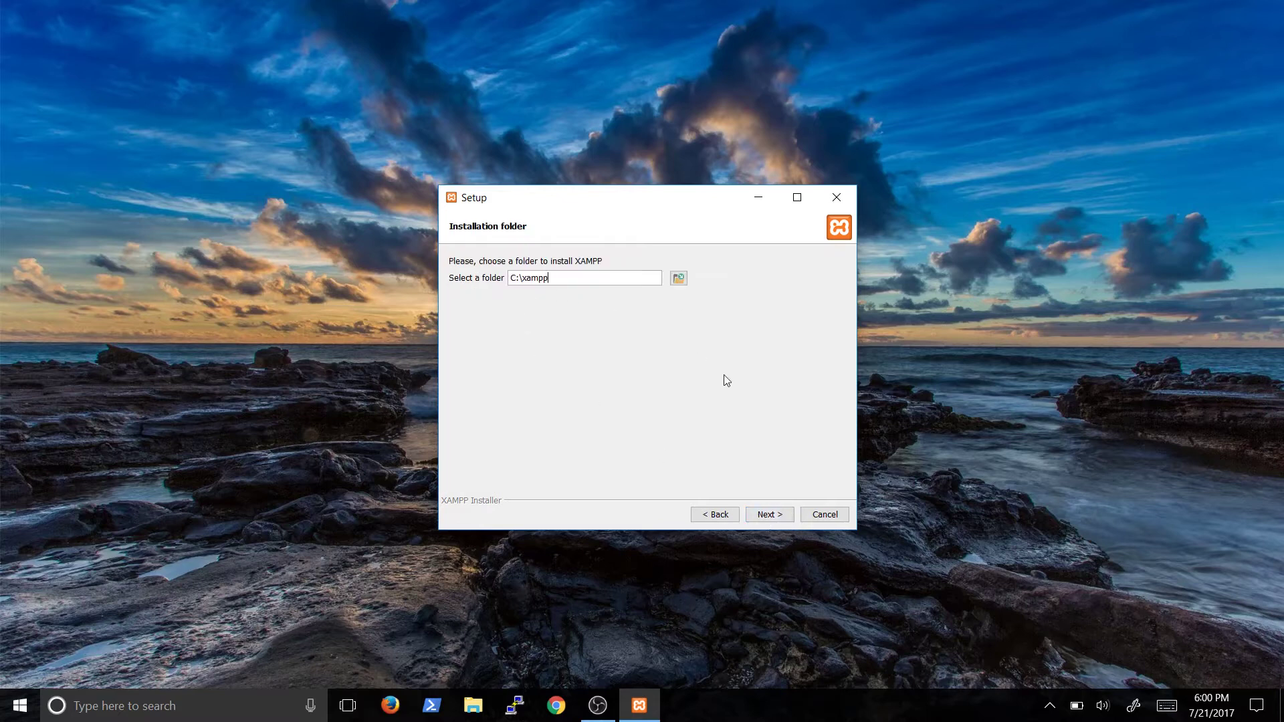
Install XAMPP into C:\xampp with 'Learn more about Bitnami' unchecked, then finish to start the Control Panel
{"action": "left_click", "coordinate": [758, 520]}
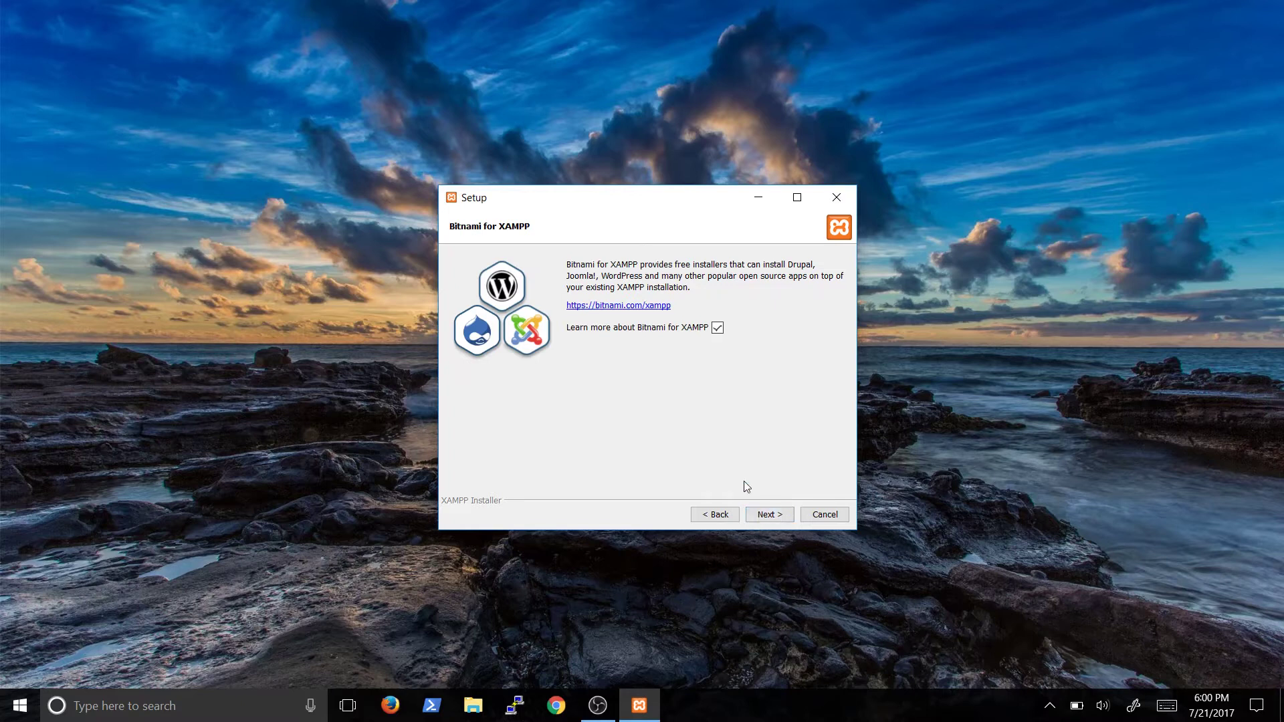
{"action": "left_click", "coordinate": [717, 329]}
{"action": "left_click", "coordinate": [760, 516]}
{"action": "left_click", "coordinate": [759, 516]}
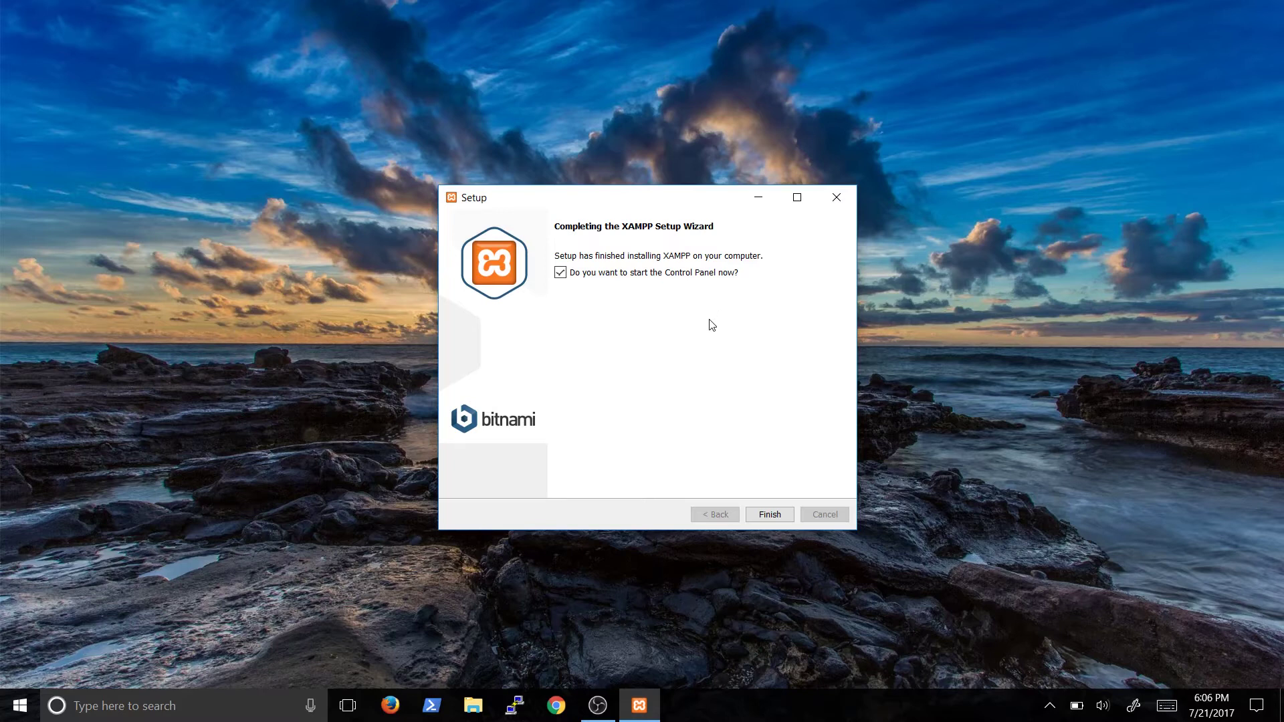
{"action": "left_click", "coordinate": [755, 520]}
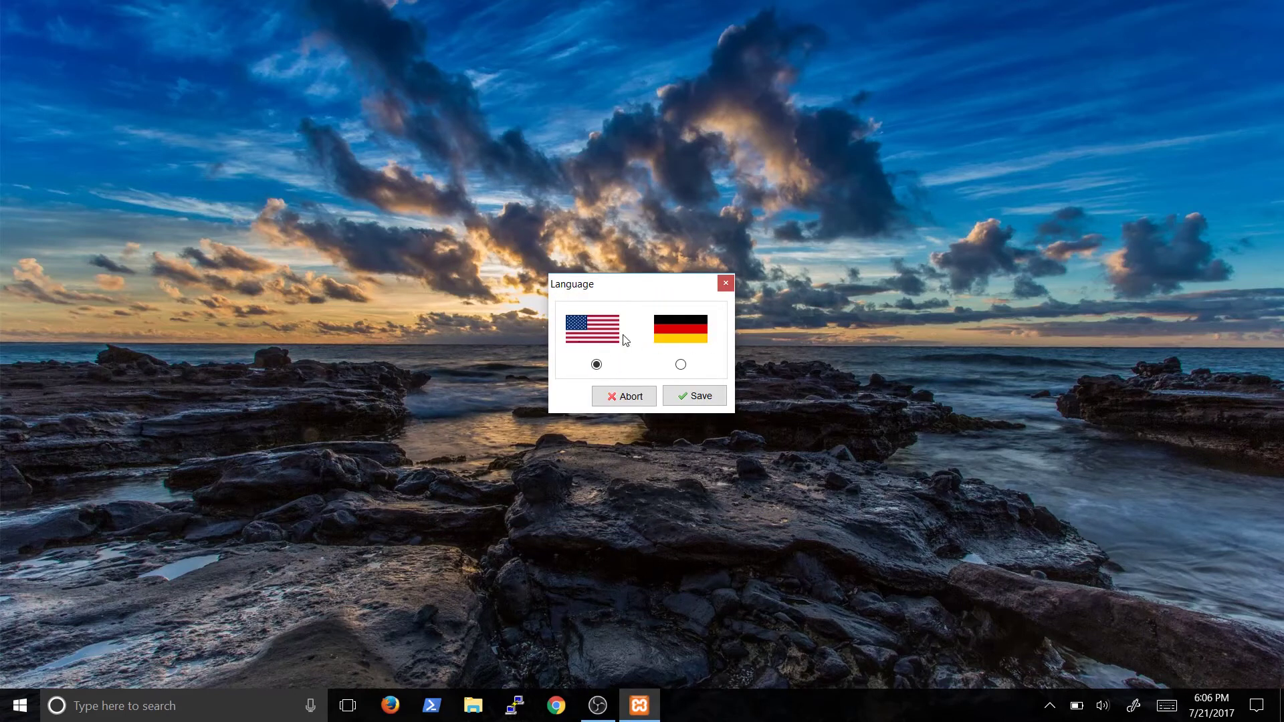
Keep English as the language, start the MySQL and Apache servers, then launch Chrome
{"action": "left_click", "coordinate": [684, 395]}
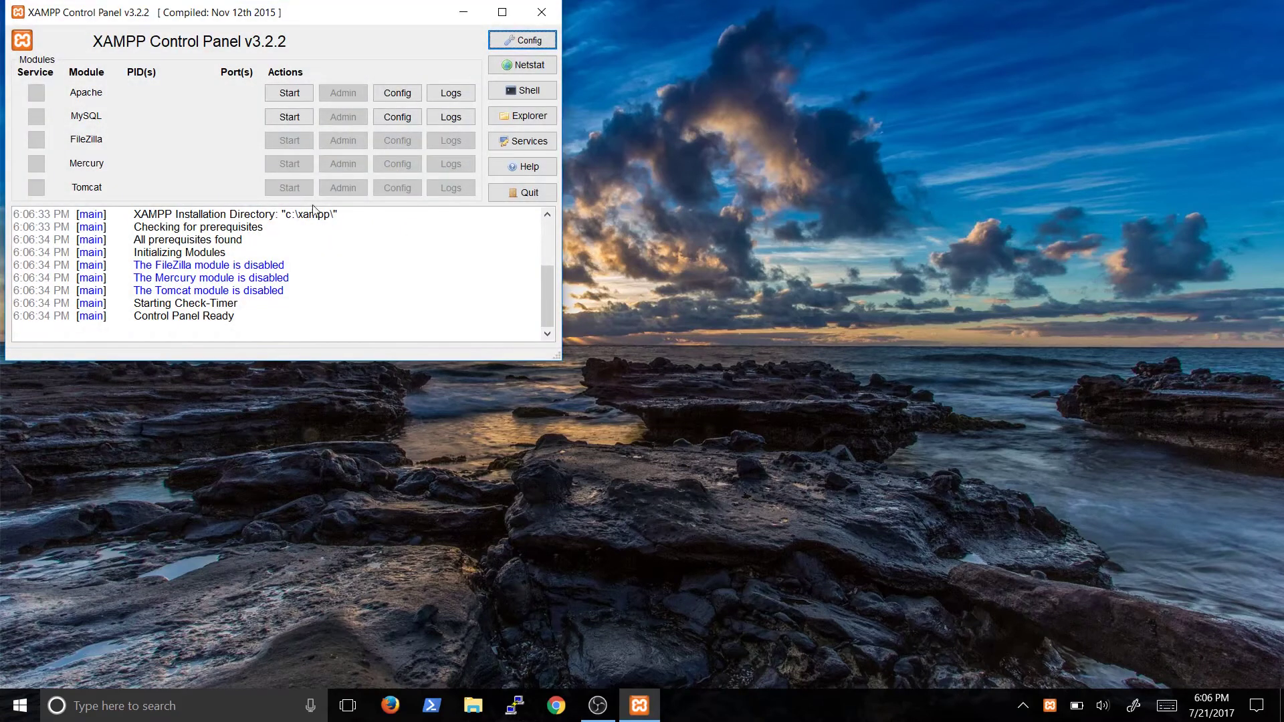
{"action": "left_click", "coordinate": [288, 119]}
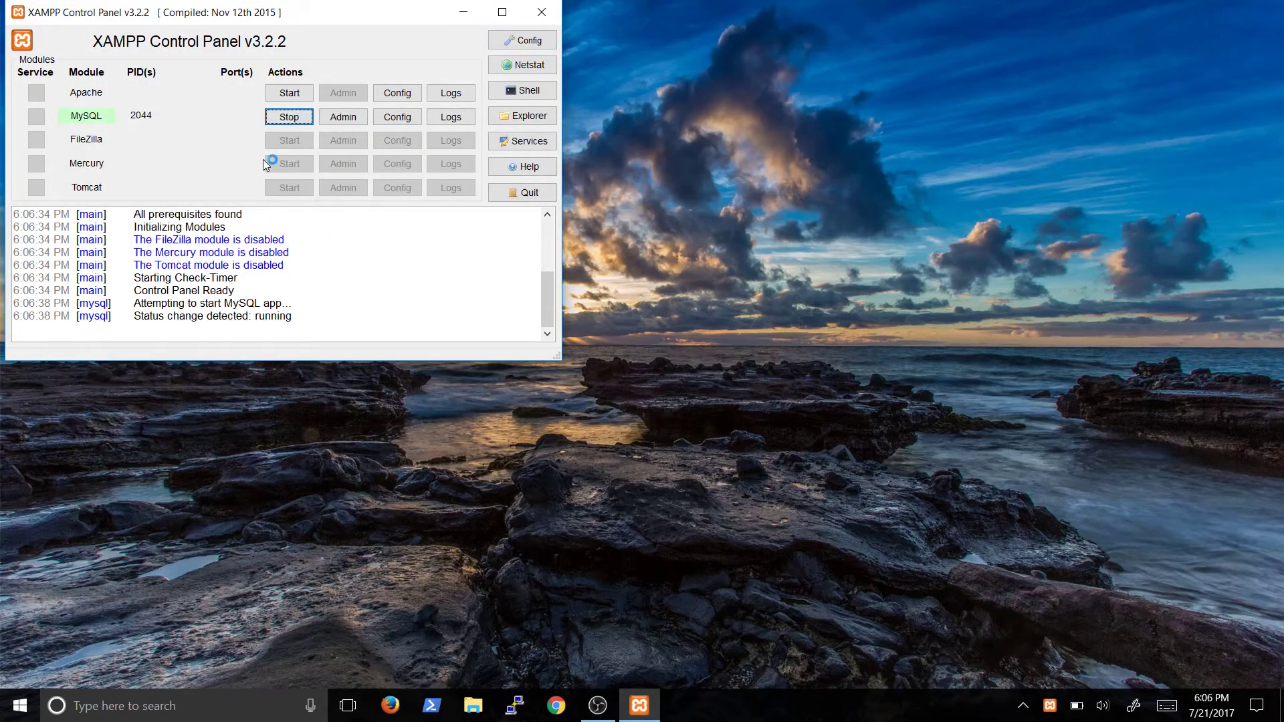
{"action": "left_click", "coordinate": [295, 98]}
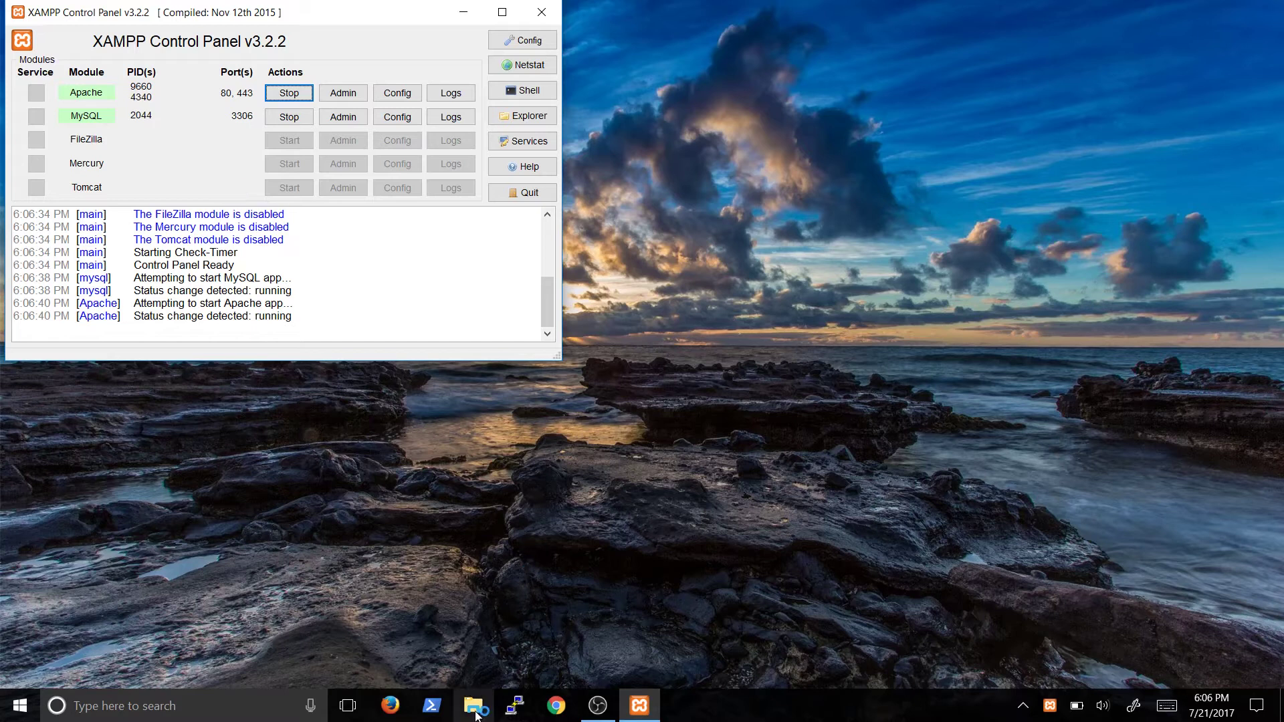
{"action": "left_click", "coordinate": [561, 710]}
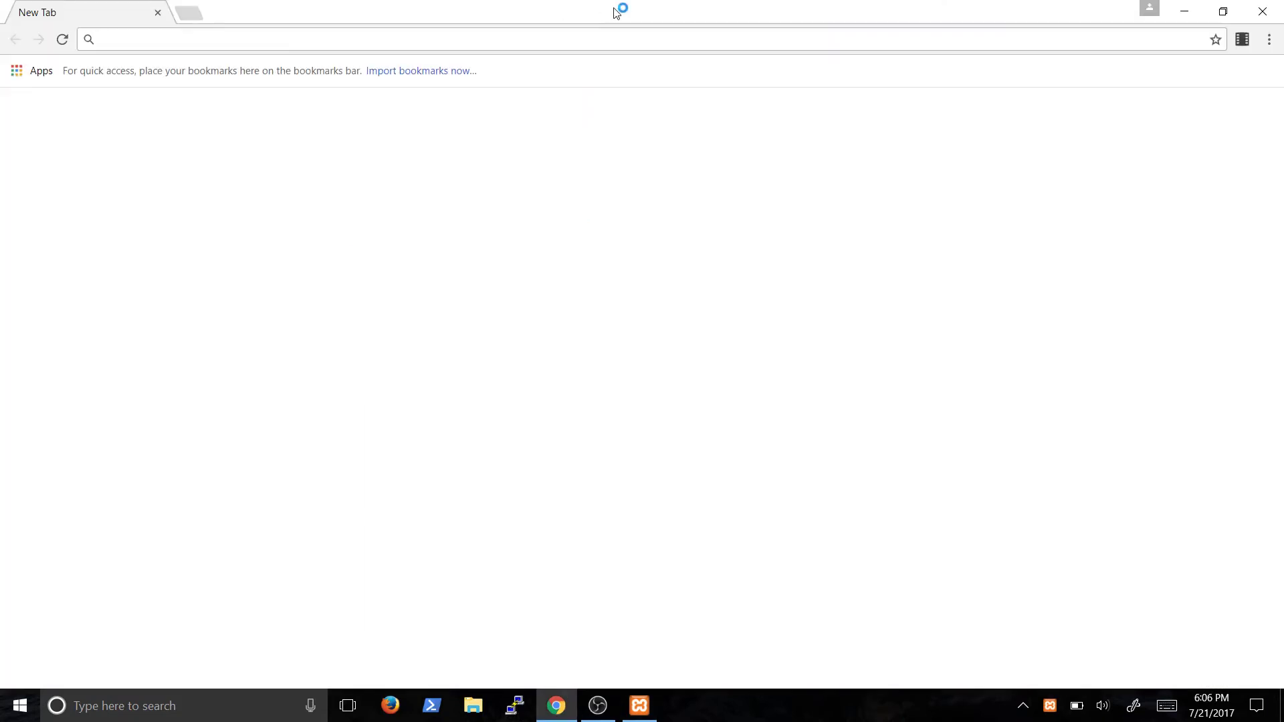
Show DVWA-master.zip from Chrome's downloads list in File Explorer and bring up its actions
{"action": "key", "text": "ctrl+j"}
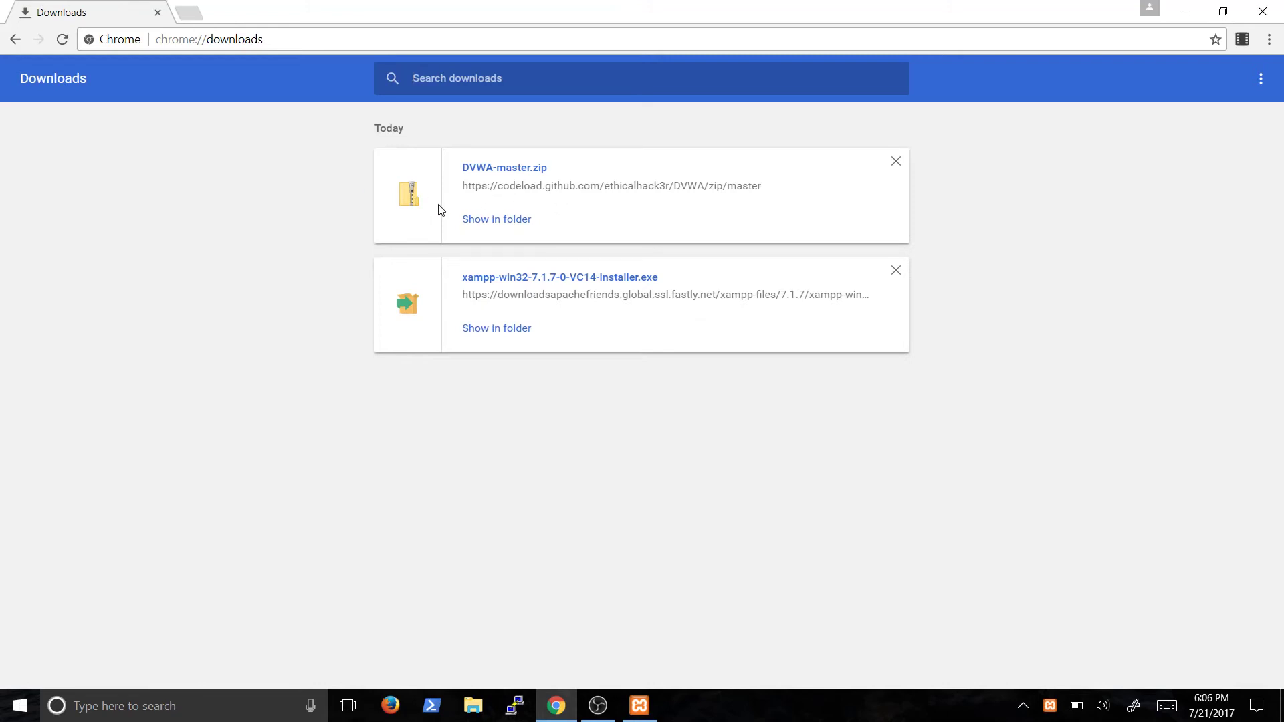
{"action": "left_click", "coordinate": [509, 221]}
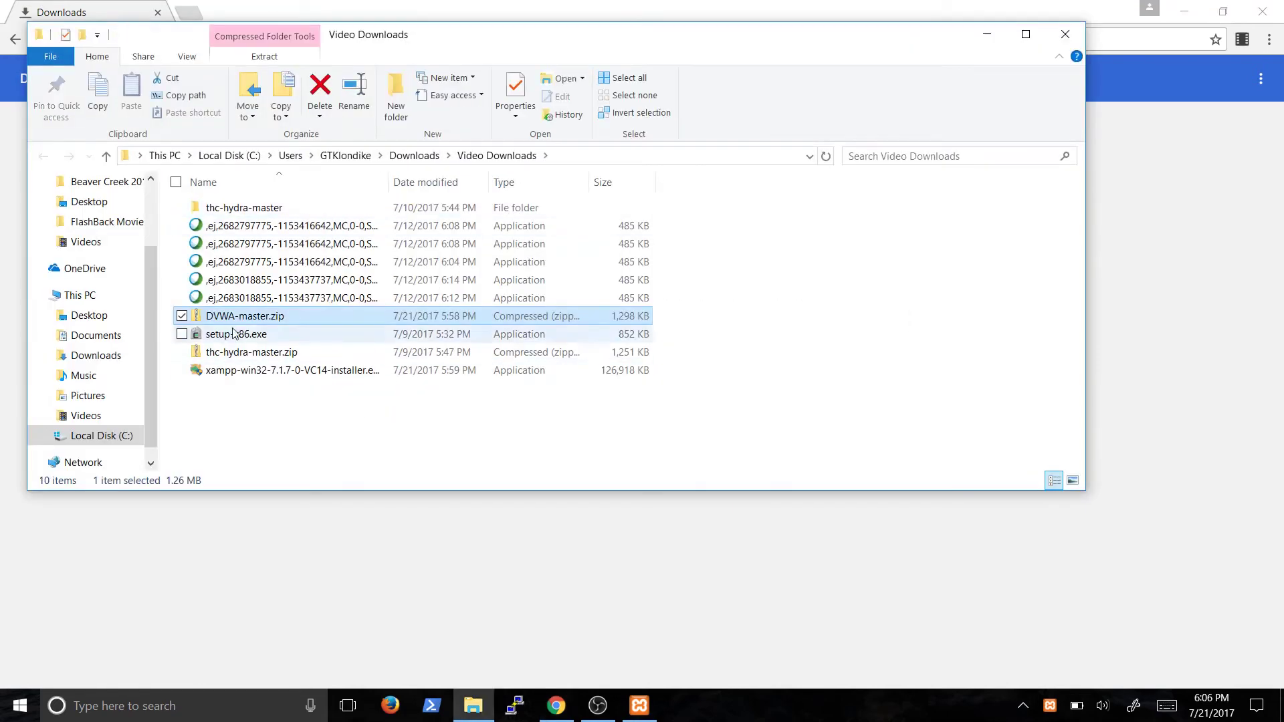
{"action": "right_click", "coordinate": [261, 319]}
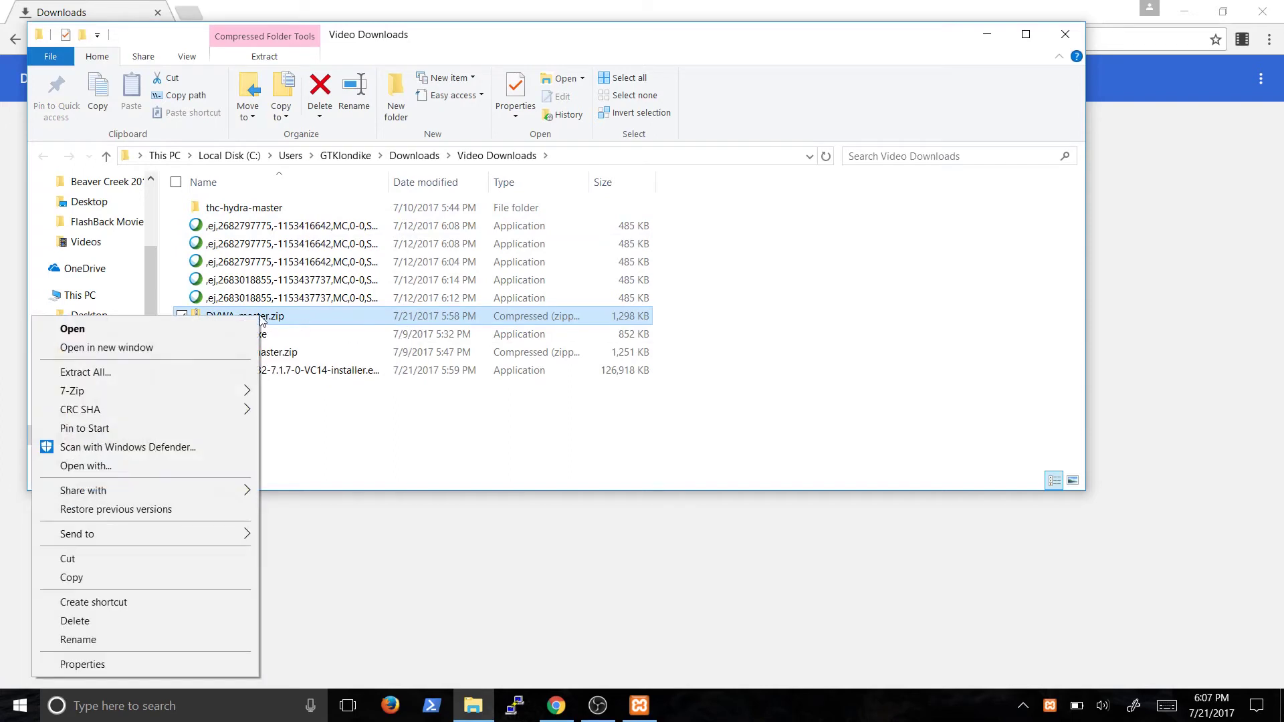
Extract DVWA-master.zip into C:\xampp\htdocs
{"action": "left_click", "coordinate": [179, 371]}
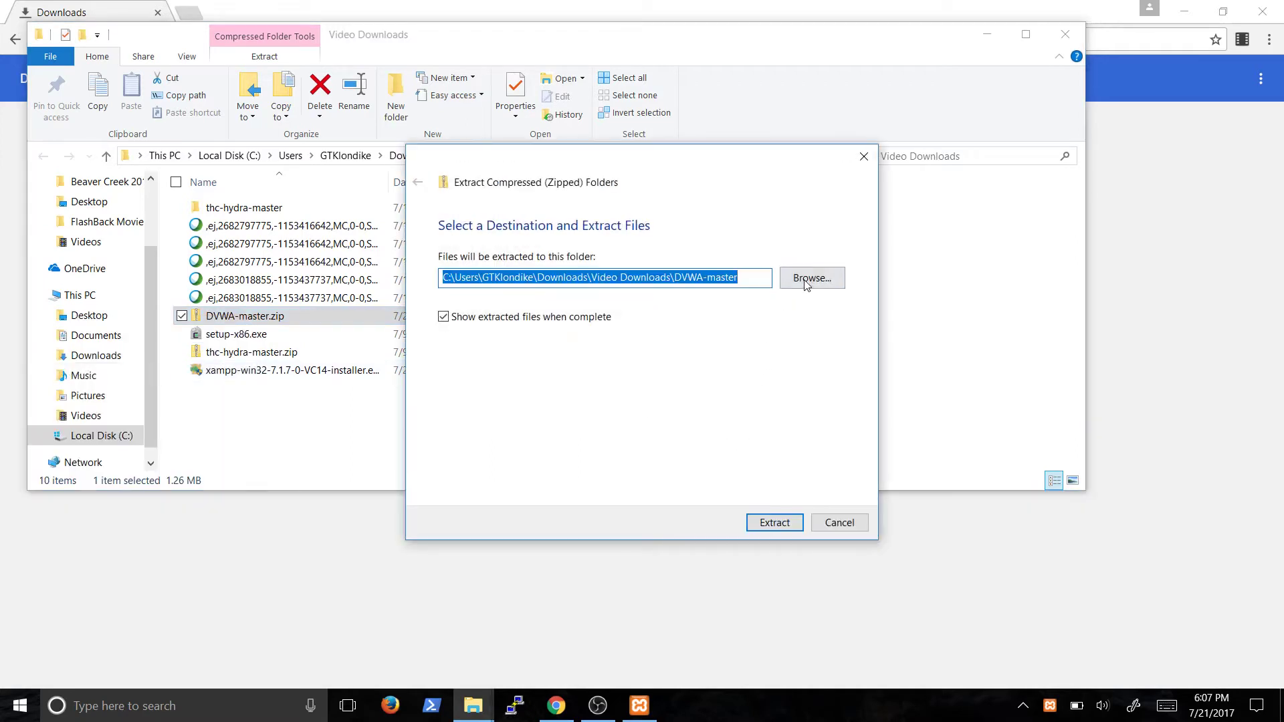
{"action": "left_click", "coordinate": [807, 283]}
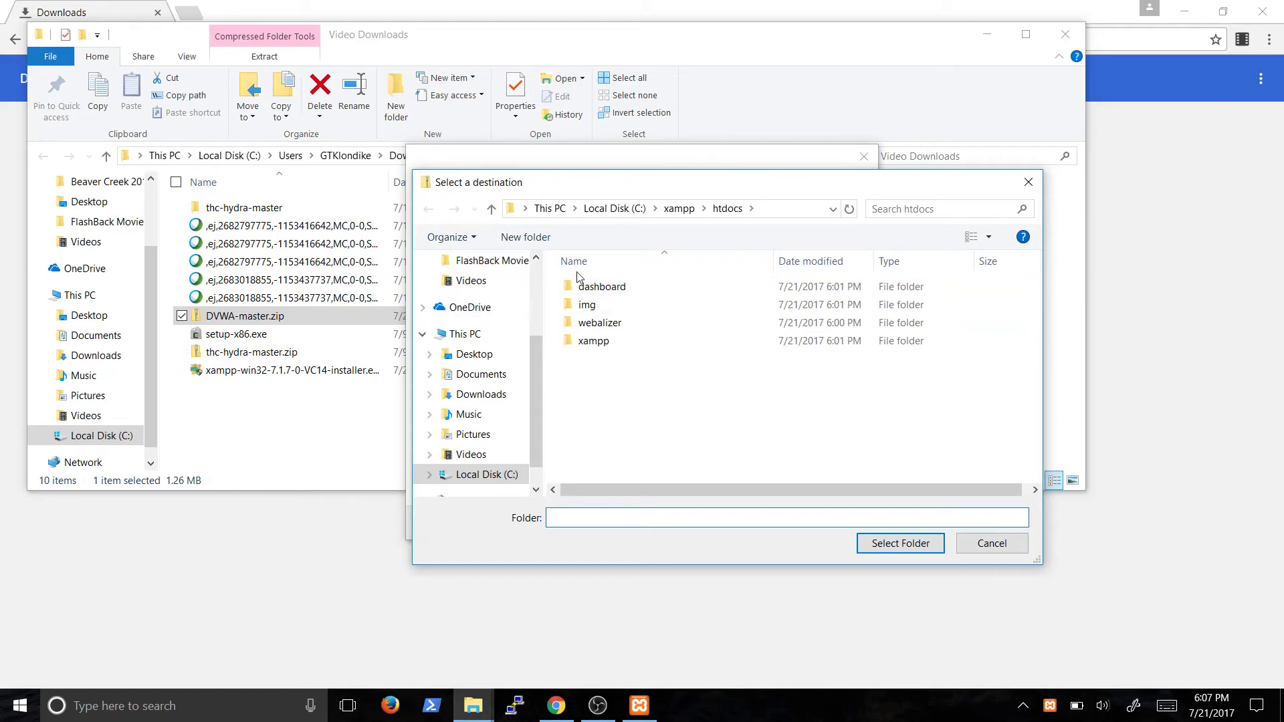
{"action": "left_click", "coordinate": [643, 210]}
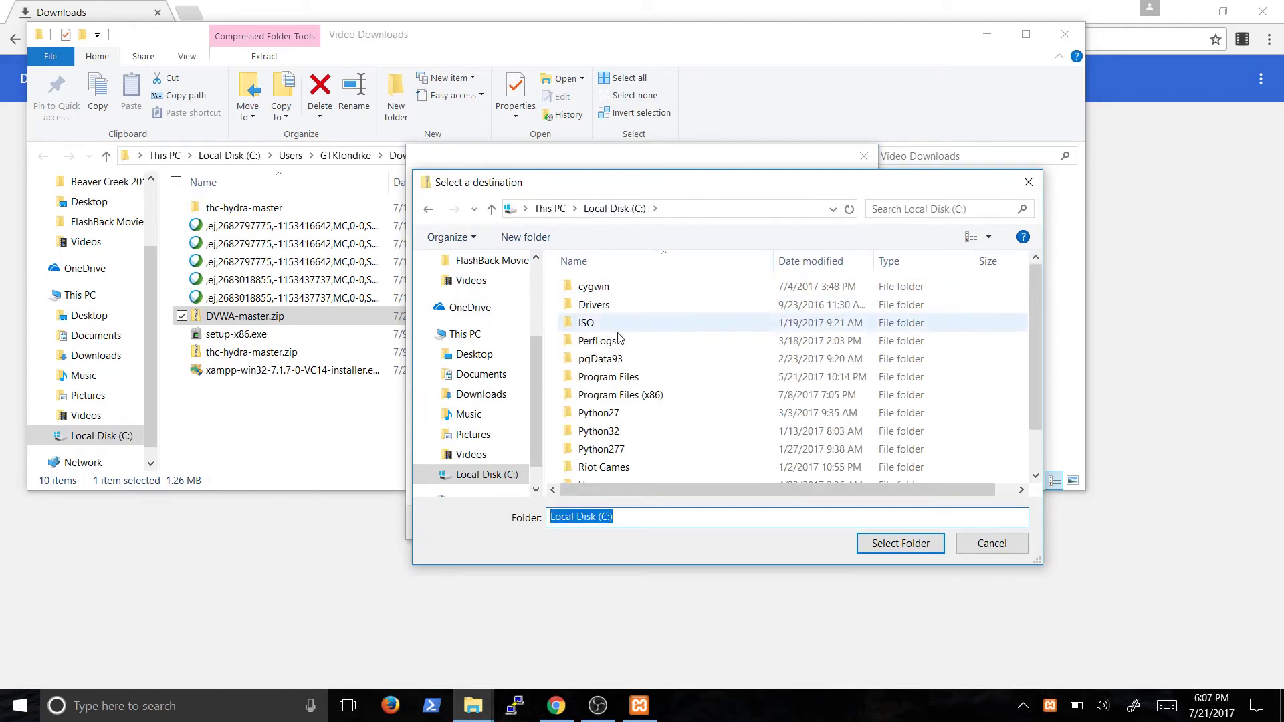
{"action": "scroll", "coordinate": [602, 435], "scroll_direction": "down", "scroll_amount": 2}
{"action": "double_click", "coordinate": [600, 474]}
{"action": "scroll", "coordinate": [634, 400], "scroll_direction": "down", "scroll_amount": 2}
{"action": "scroll", "coordinate": [623, 408], "scroll_direction": "up", "scroll_amount": 3}
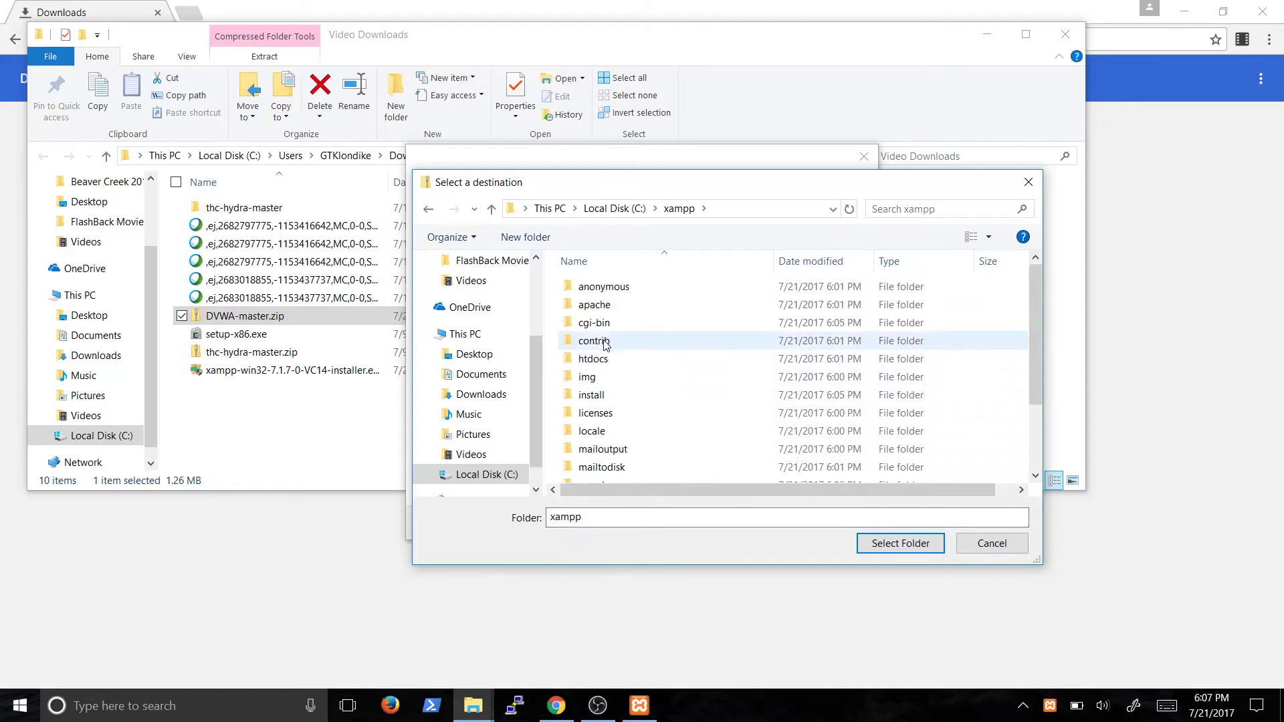
{"action": "double_click", "coordinate": [602, 361]}
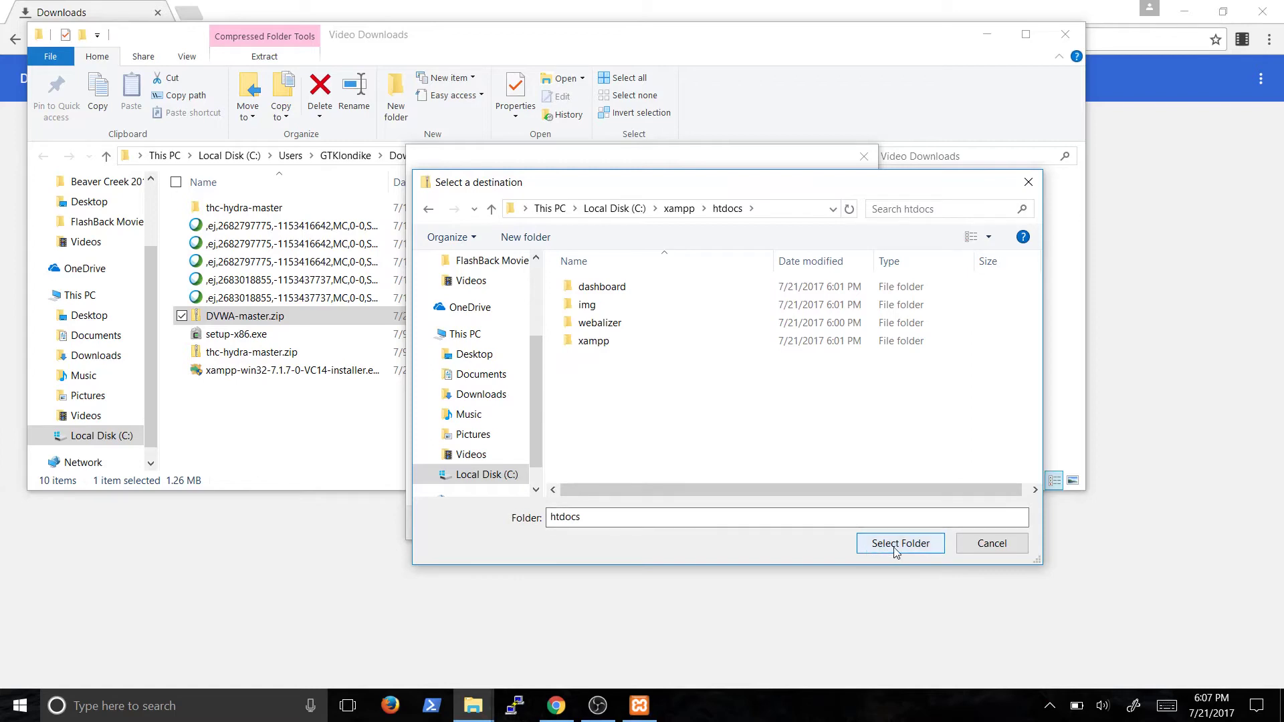
{"action": "right_click", "coordinate": [712, 432]}
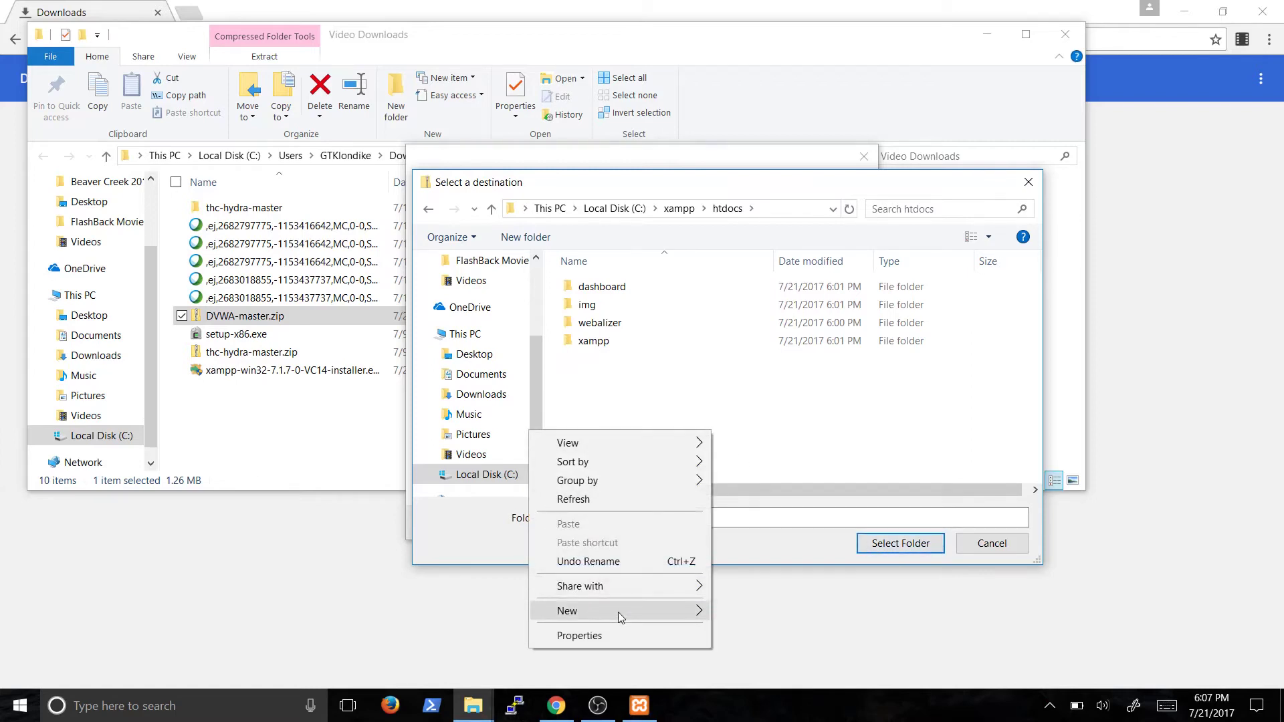
{"action": "left_click", "coordinate": [782, 559]}
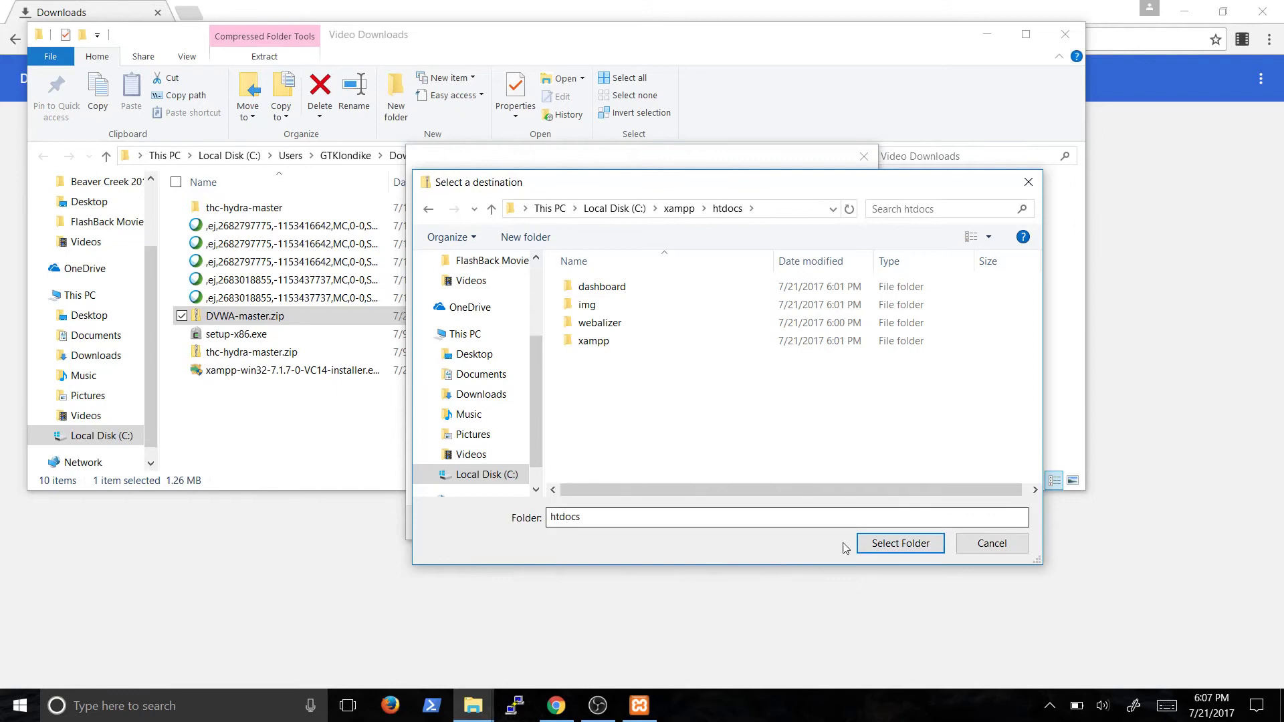
{"action": "left_click", "coordinate": [880, 547]}
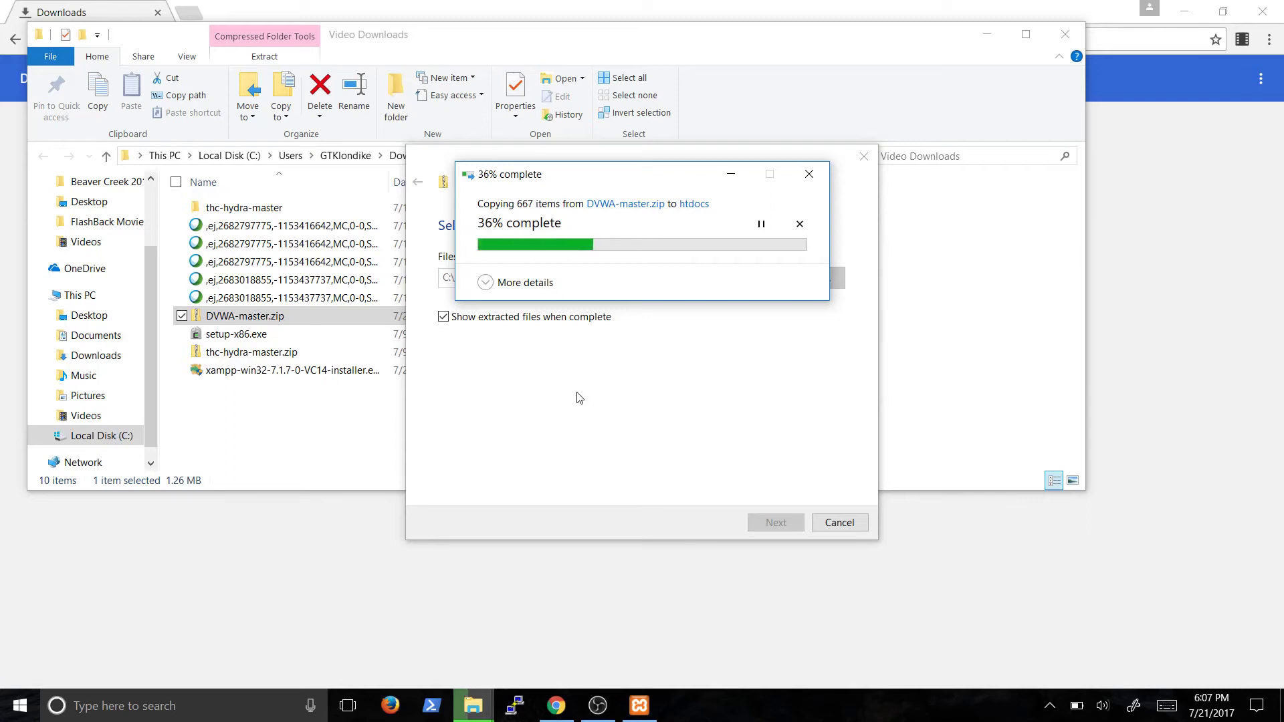
Close the Video Downloads and Chrome windows, then relaunch Chrome
{"action": "left_click", "coordinate": [731, 174]}
{"action": "left_click", "coordinate": [908, 203]}
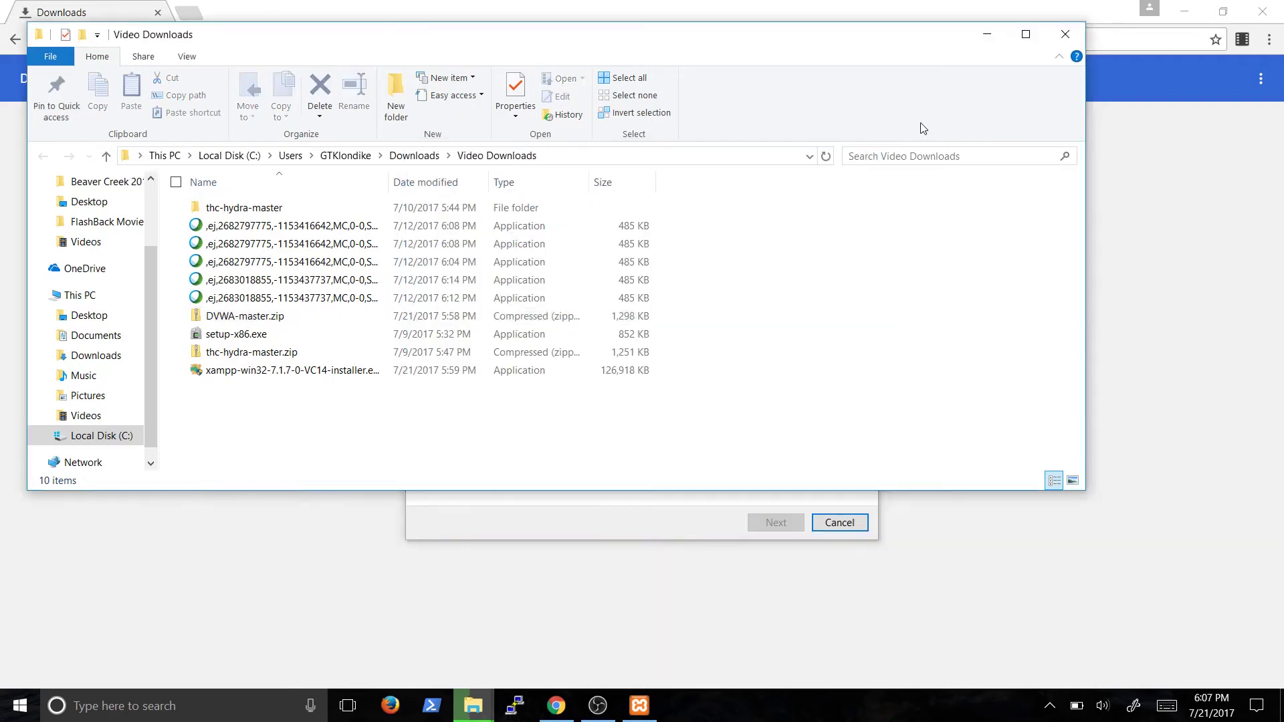
{"action": "left_click", "coordinate": [1065, 34]}
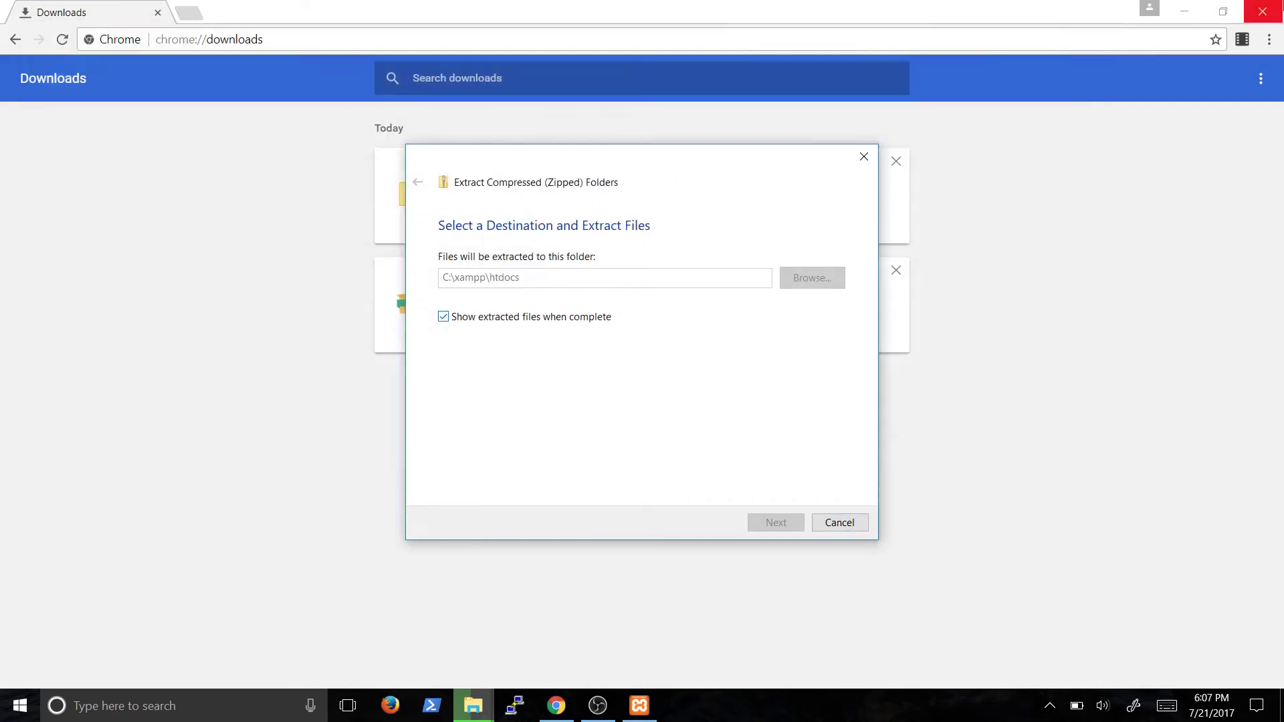
{"action": "left_click", "coordinate": [1262, 11]}
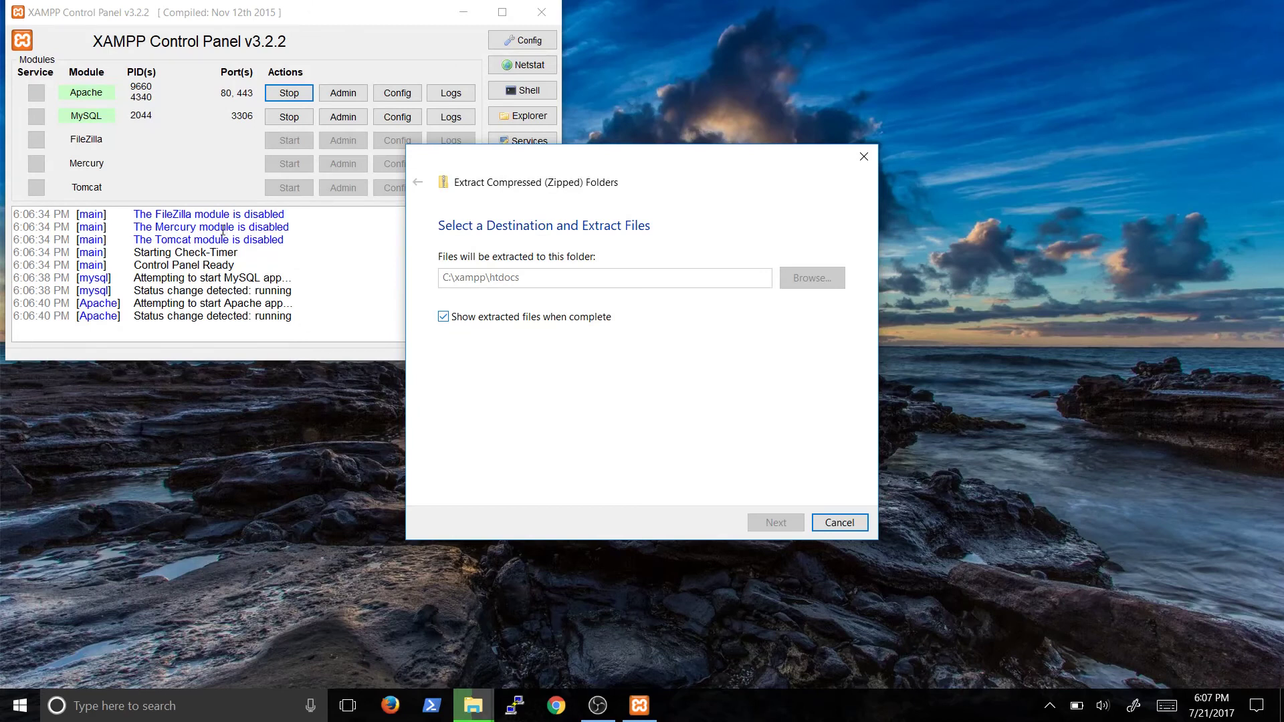
{"action": "left_click", "coordinate": [552, 704]}
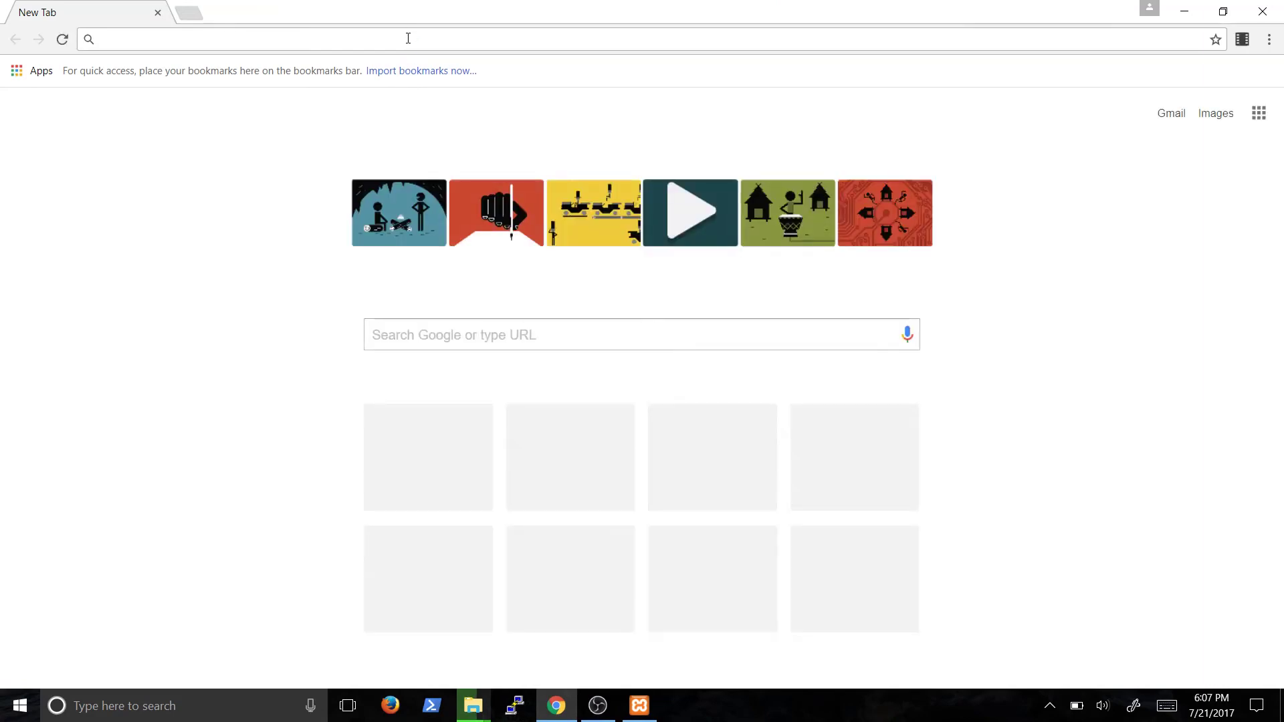
Load localhost and check the 'Welcome to XAMPP for Windows 7.1.7' dashboard page
{"action": "type", "text": "localhost"}
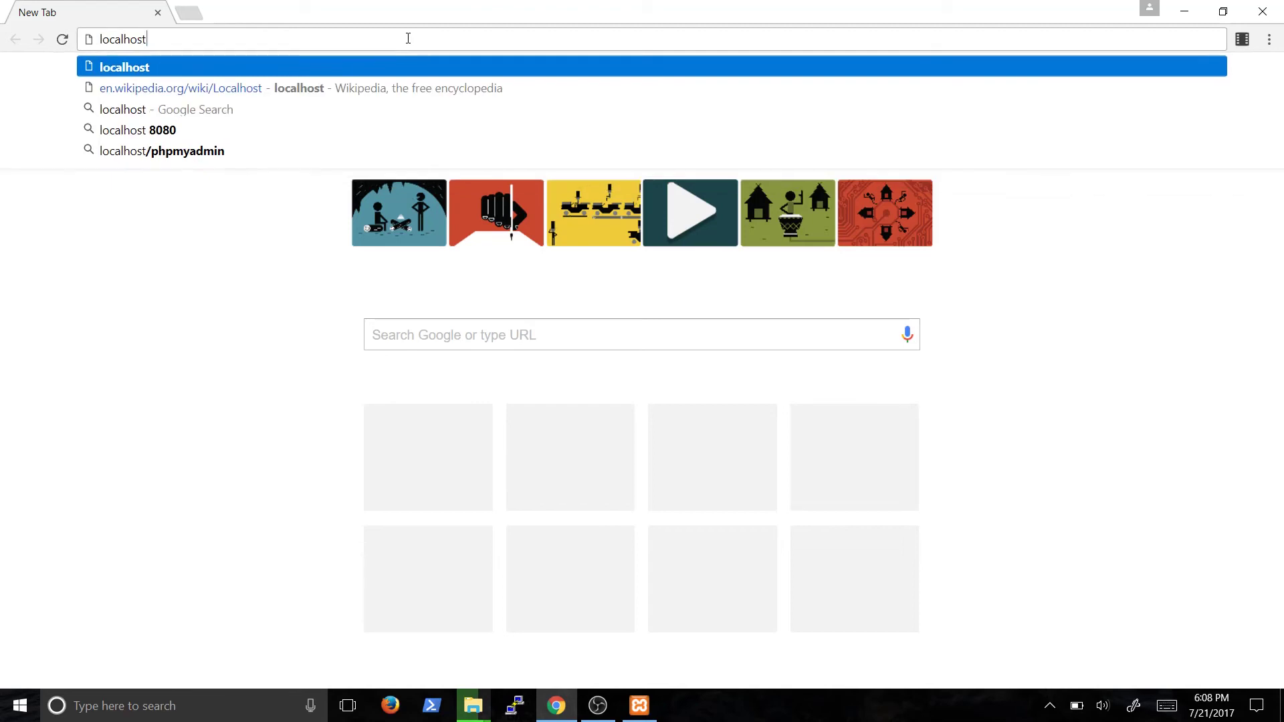
{"action": "key", "text": "Return"}
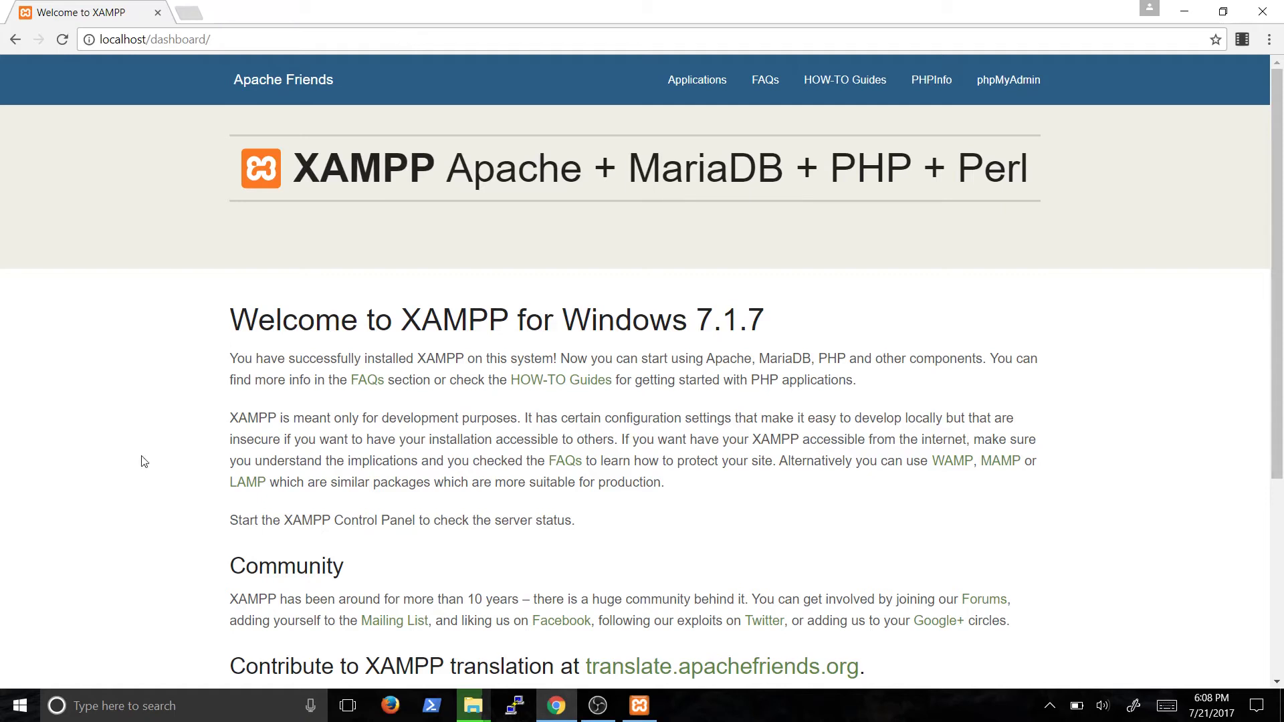
{"action": "scroll", "coordinate": [142, 460], "scroll_direction": "down", "scroll_amount": 5}
{"action": "scroll", "coordinate": [163, 464], "scroll_direction": "up", "scroll_amount": 5}
{"action": "mouse_move", "coordinate": [476, 712]}
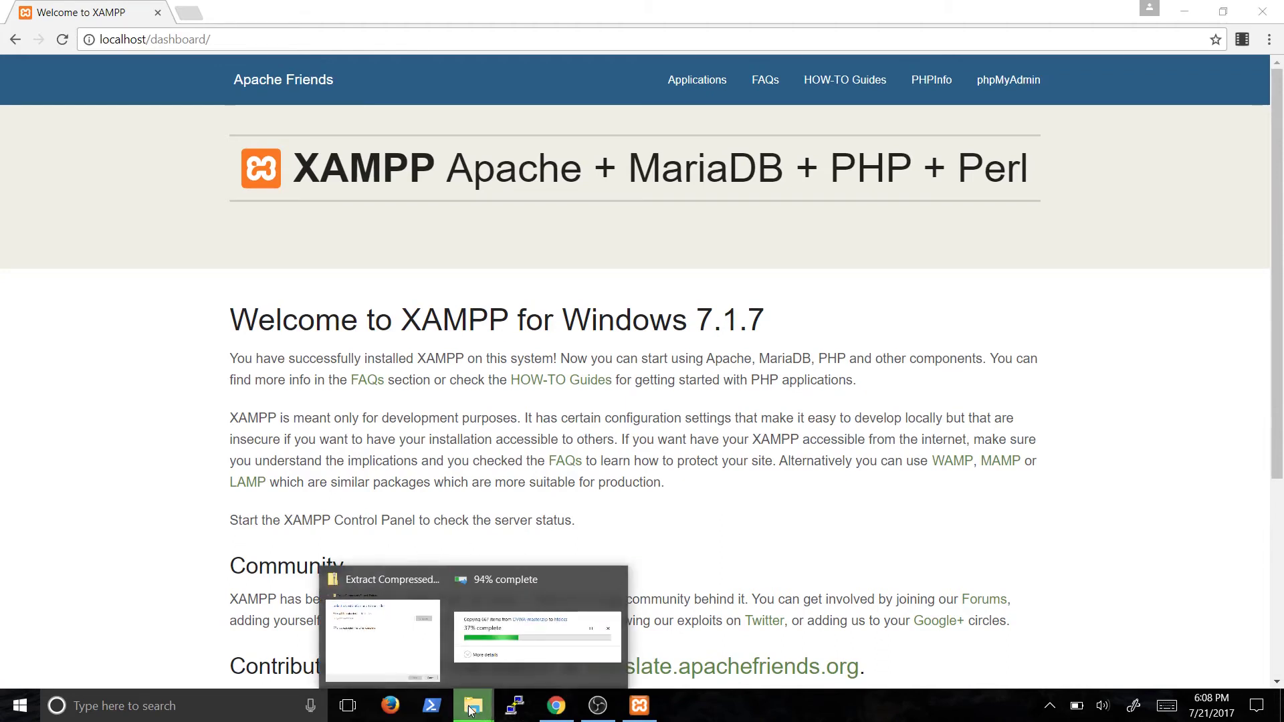
Confirm the extracted DVWA-master folder is in the htdocs window
{"action": "right_click", "coordinate": [474, 705]}
{"action": "left_click", "coordinate": [204, 361]}
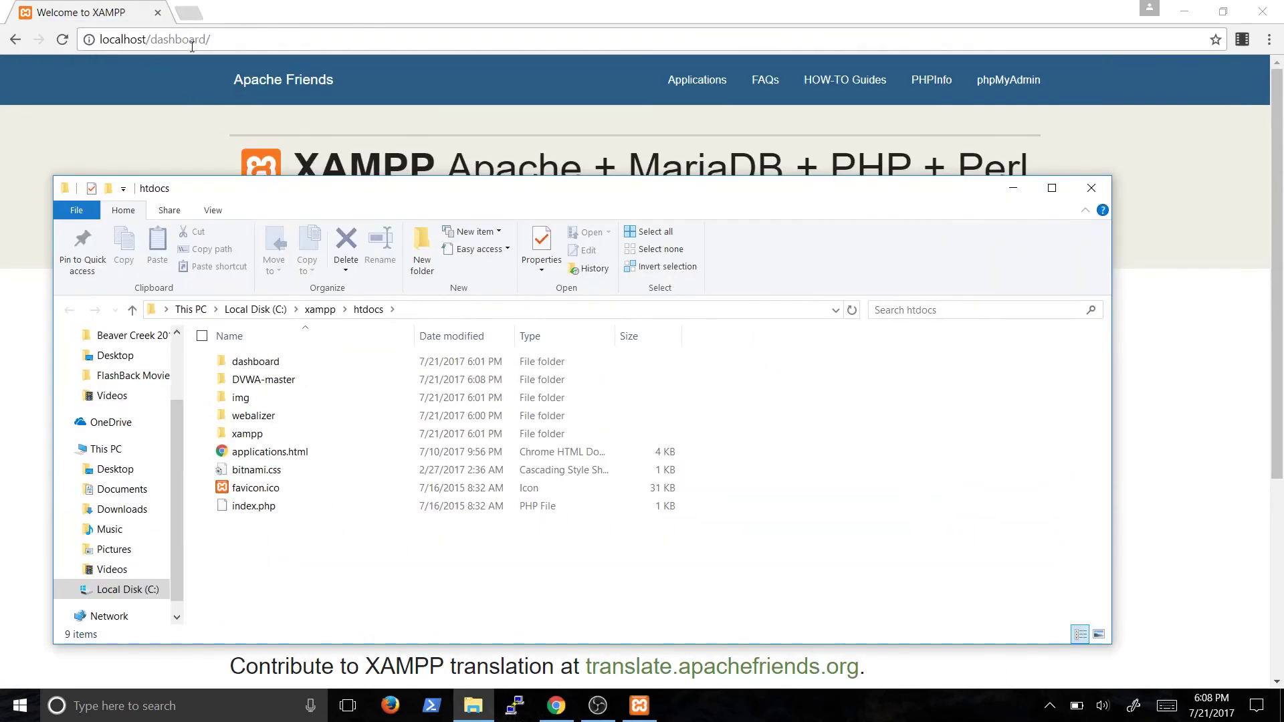
{"action": "left_click", "coordinate": [272, 366]}
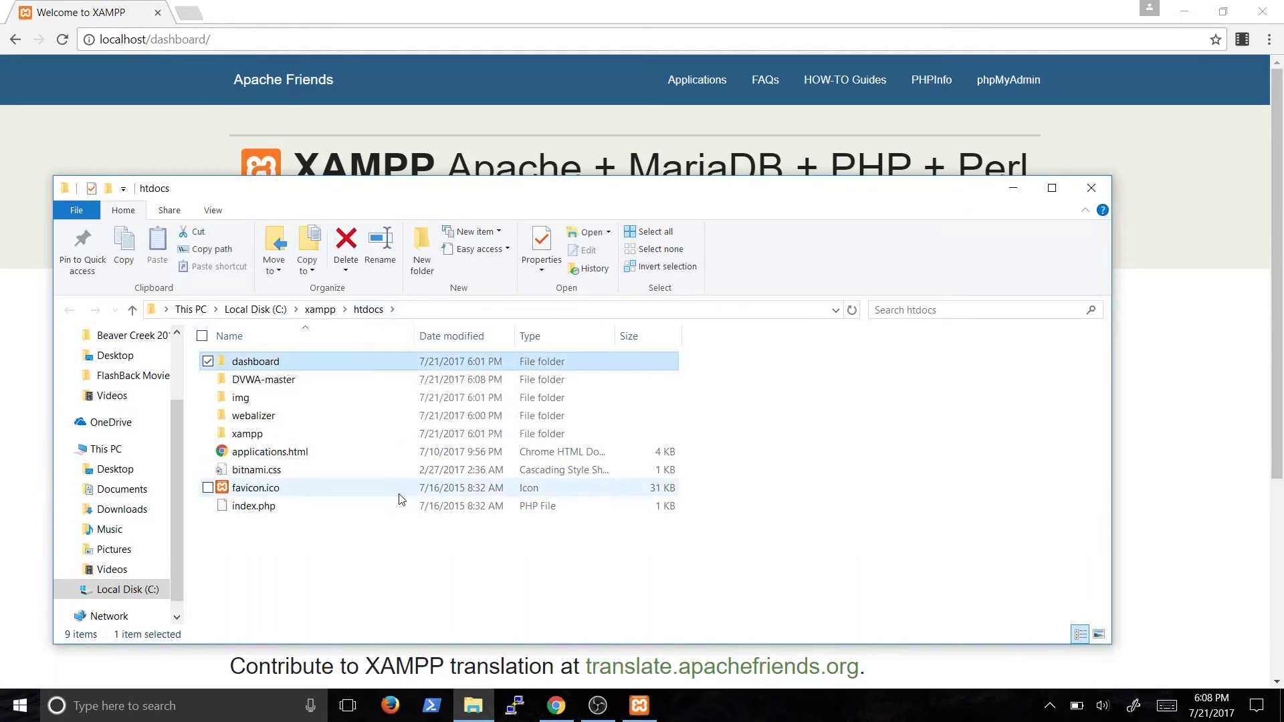
{"action": "left_click", "coordinate": [377, 551]}
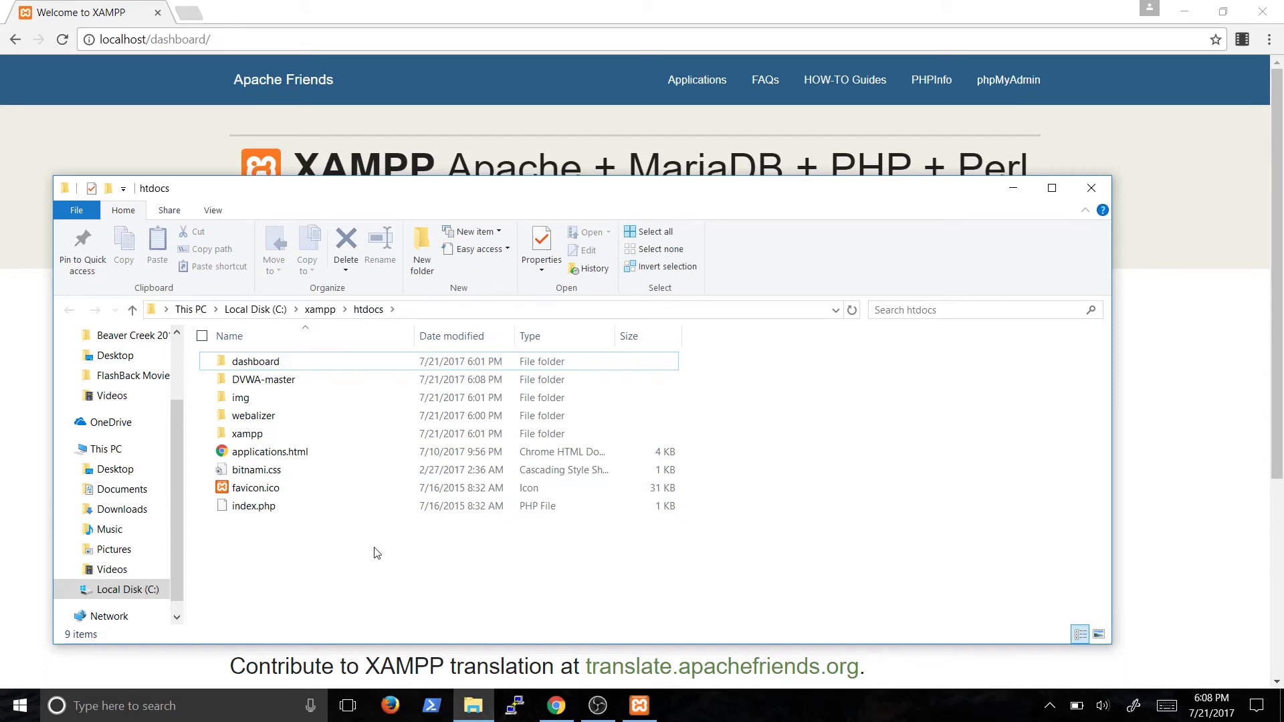
{"action": "left_click", "coordinate": [289, 382]}
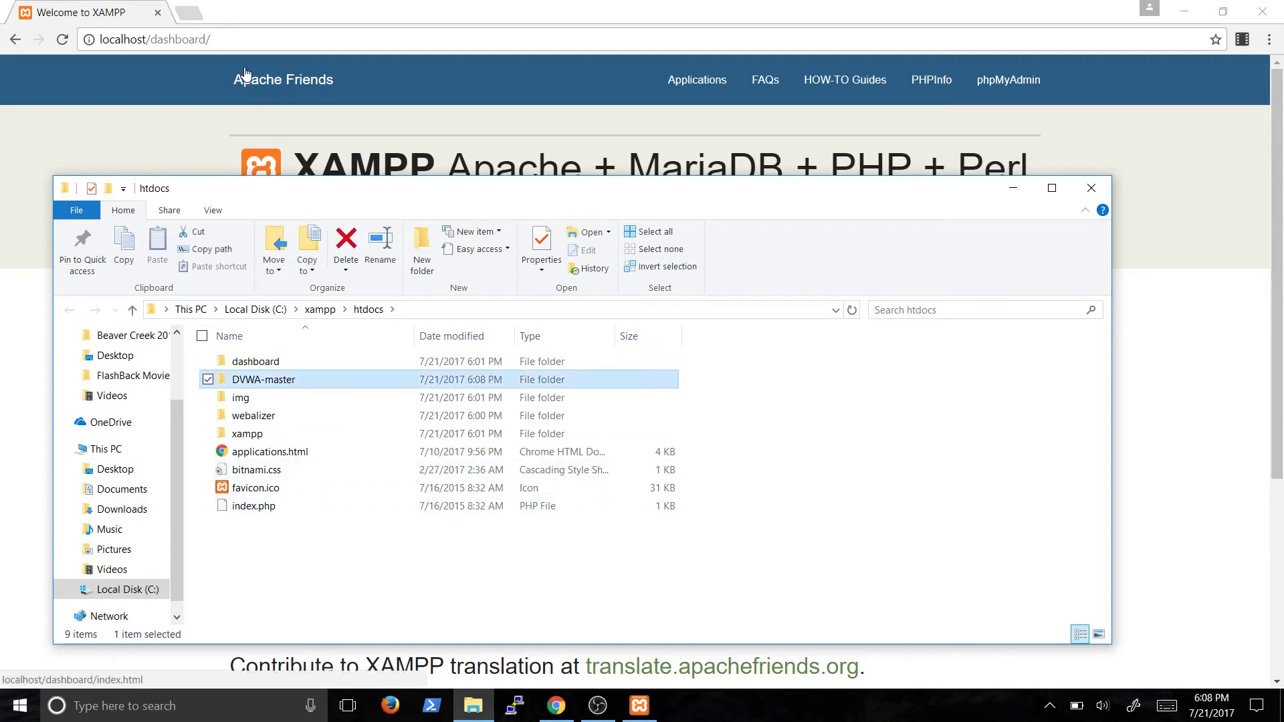
Return to Chrome and place the cursor at the end of the localhost/dashboard address
{"action": "left_click", "coordinate": [242, 77]}
{"action": "left_click", "coordinate": [306, 42]}
{"action": "left_click", "coordinate": [306, 42]}
Load localhost/DVWA-master and highlight the missing config/config.inc.php path in the error
{"action": "key", "text": "BackSpace"}
{"action": "key", "text": "BackSpace"}
{"action": "key", "text": "BackSpace"}
{"action": "key", "text": "BackSpace"}
{"action": "key", "text": "BackSpace"}
{"action": "key", "text": "BackSpace"}
{"action": "key", "text": "BackSpace"}
{"action": "key", "text": "BackSpace"}
{"action": "key", "text": "BackSpace"}
{"action": "key", "text": "BackSpace"}
{"action": "type", "text": "DVWA-"}
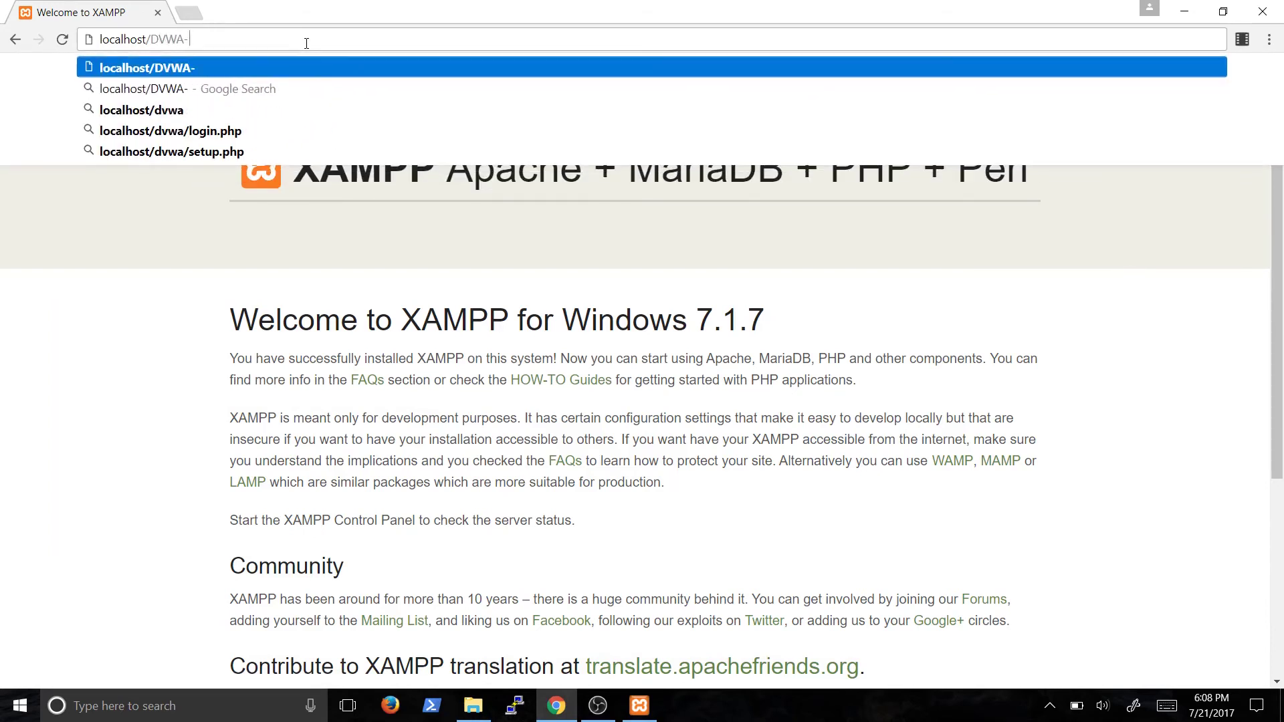
{"action": "type", "text": "master"}
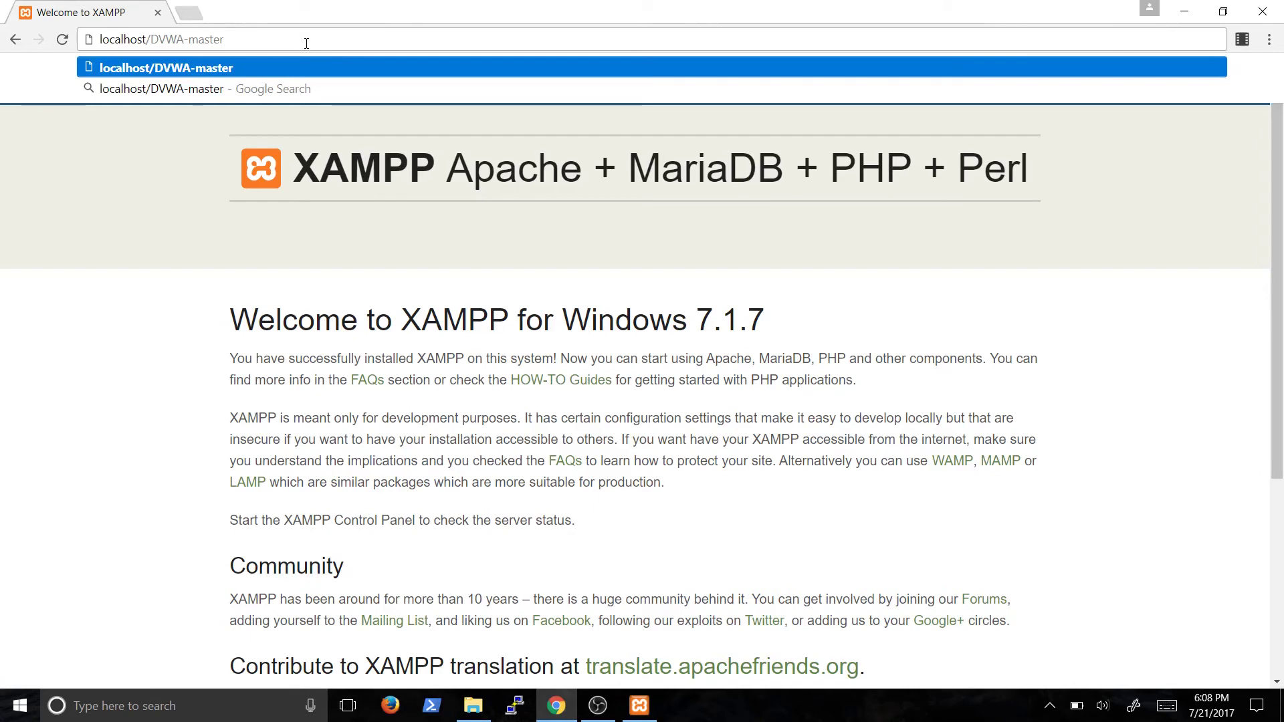
{"action": "key", "text": "Return"}
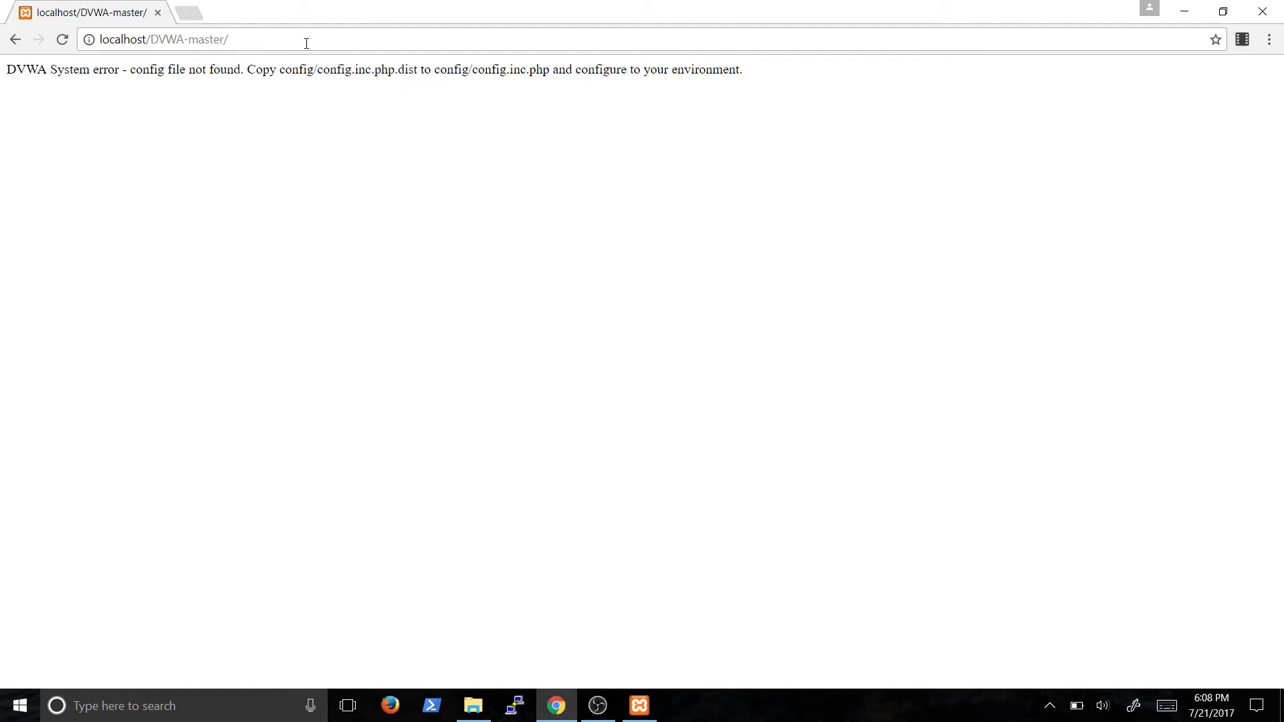
{"action": "left_click_drag", "start_coordinate": [281, 71], "coordinate": [550, 71]}
In File Explorer, open the DVWA-master > config folder in htdocs
{"action": "left_click", "coordinate": [580, 126]}
{"action": "left_click", "coordinate": [473, 713]}
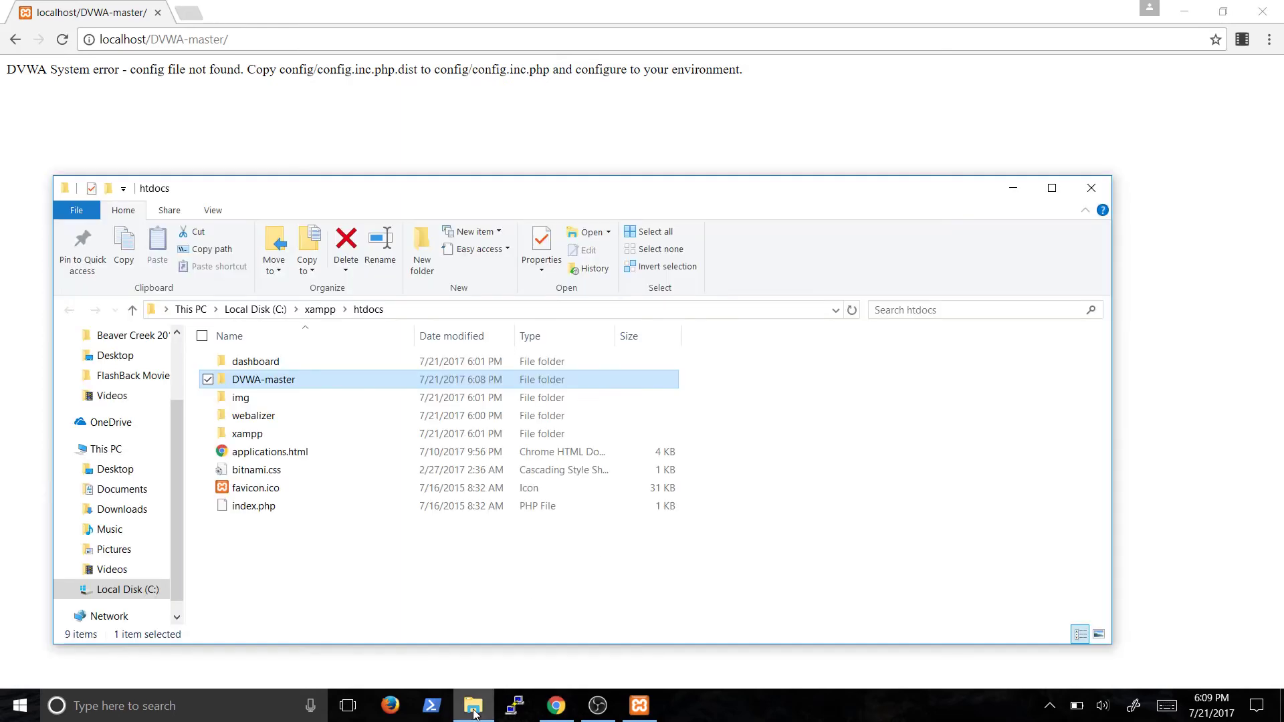
{"action": "left_click", "coordinate": [278, 602]}
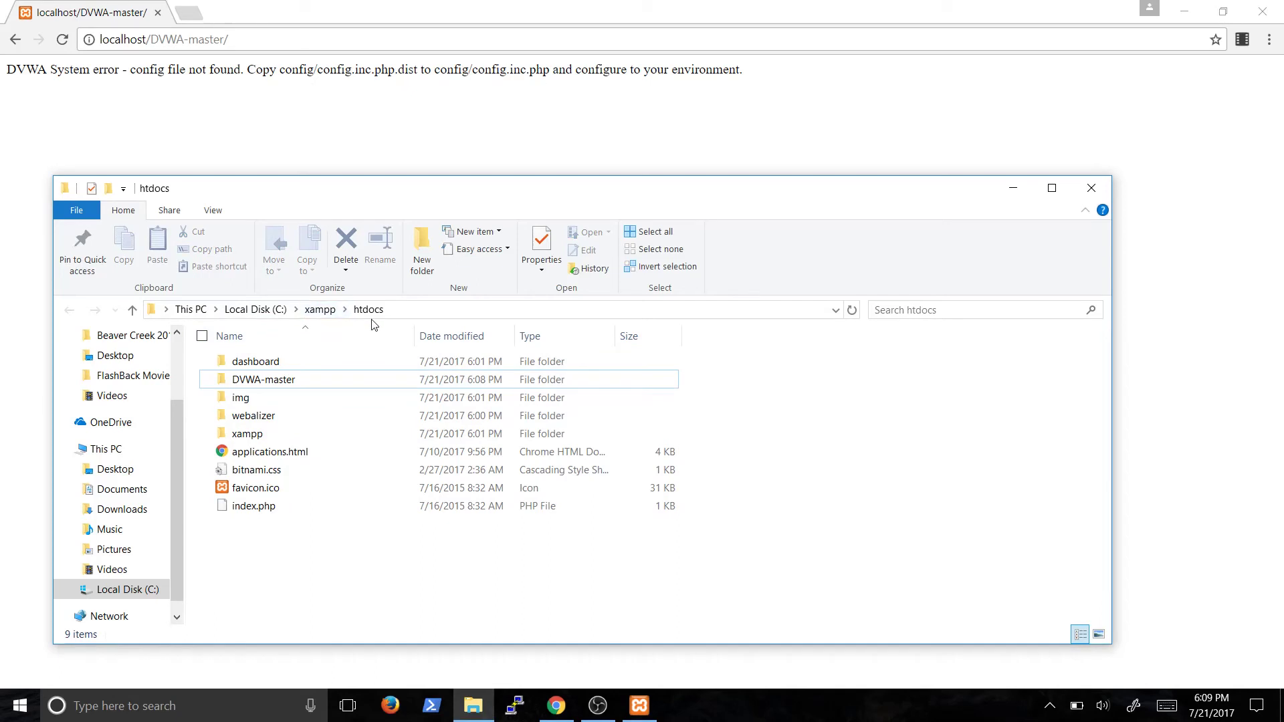
{"action": "double_click", "coordinate": [258, 382]}
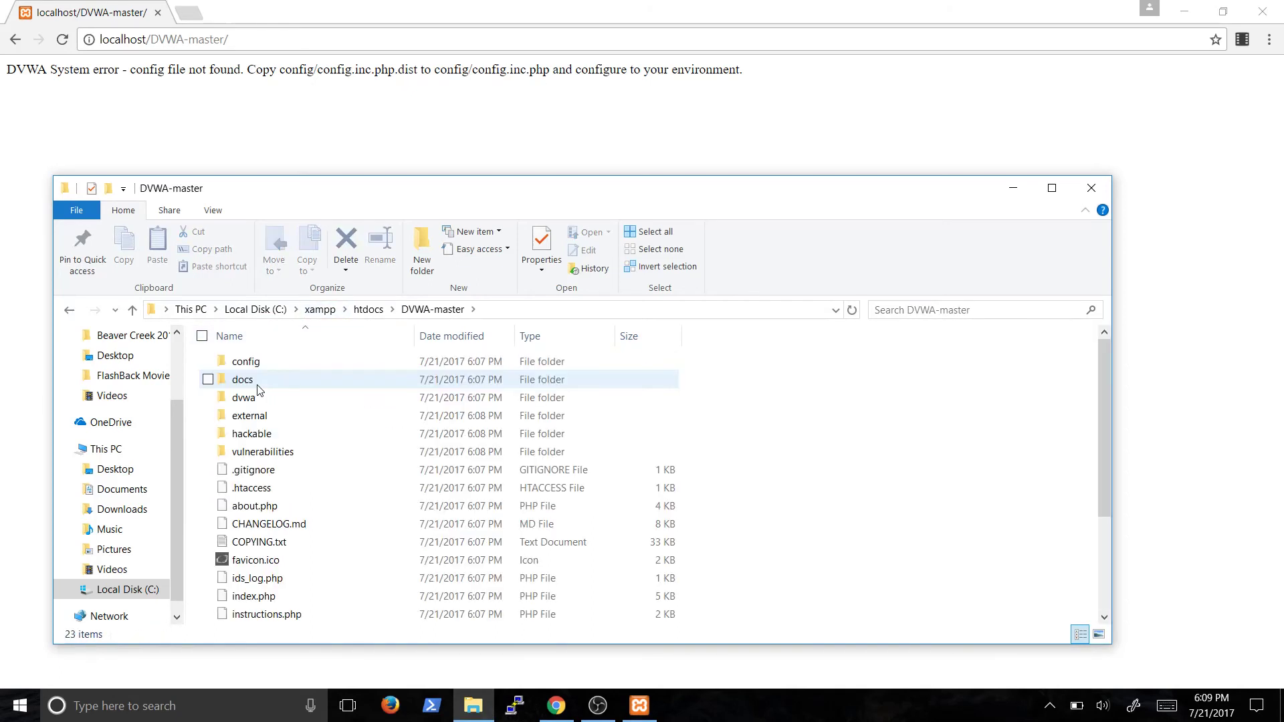
{"action": "double_click", "coordinate": [260, 363]}
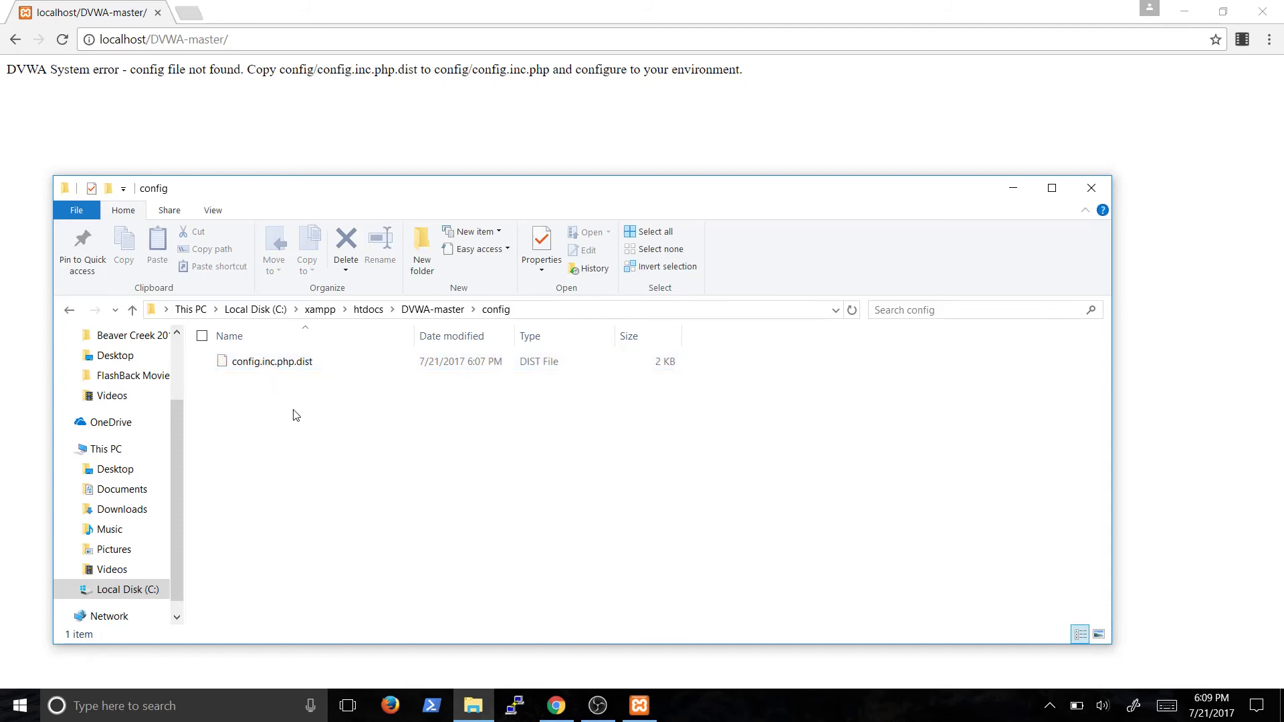
Rename config.inc.php.dist to config.inc.php, accepting the extension change
{"action": "left_click", "coordinate": [309, 365]}
{"action": "right_click", "coordinate": [308, 365]}
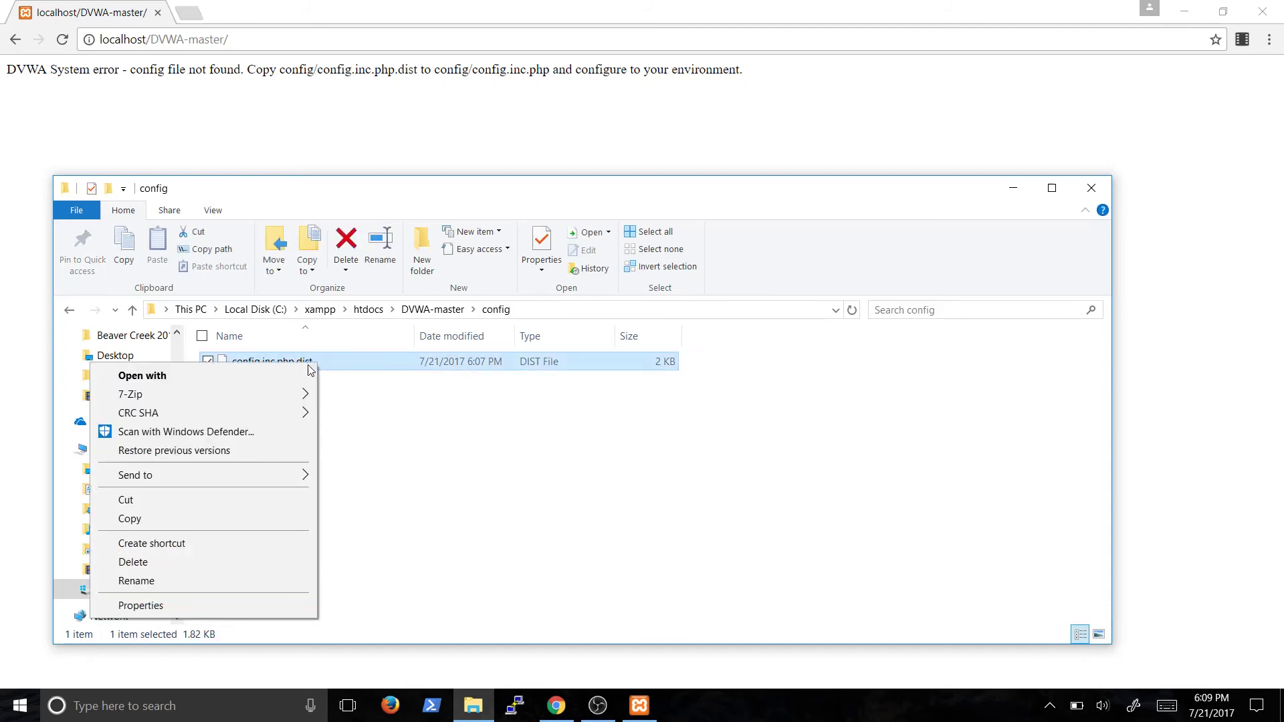
{"action": "left_click", "coordinate": [179, 580]}
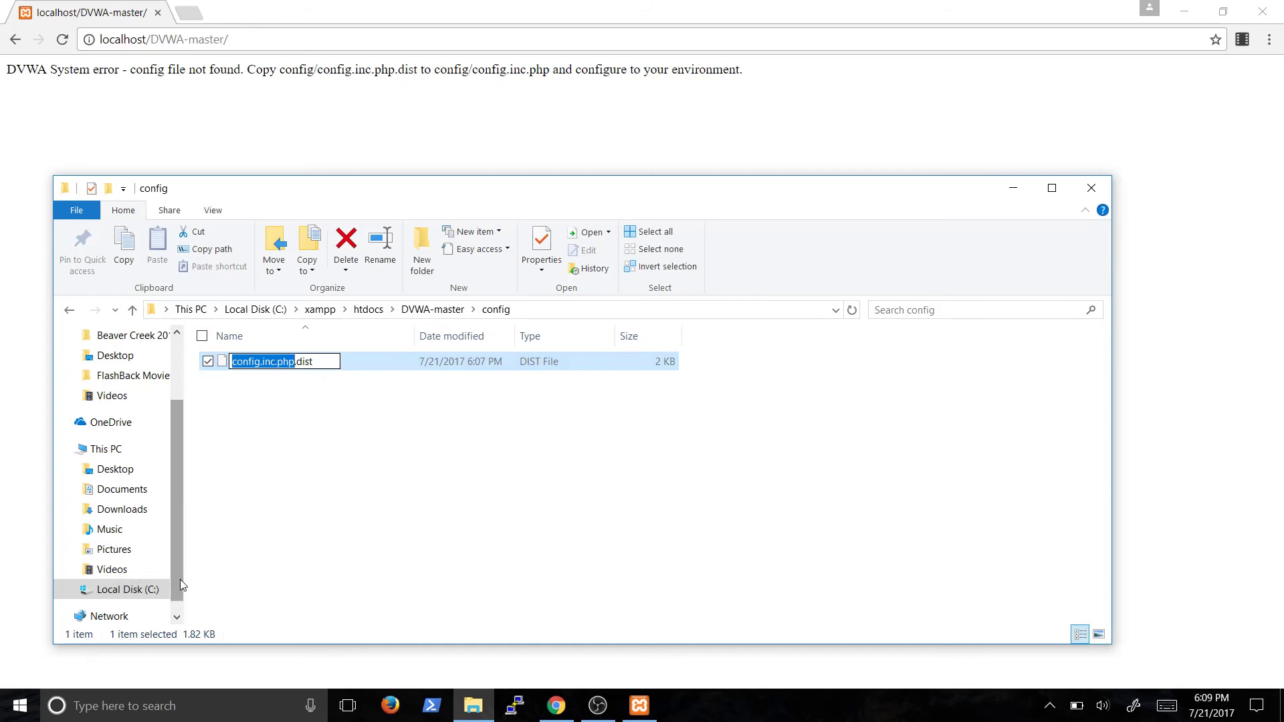
{"action": "key", "text": "End"}
{"action": "key", "text": "BackSpace"}
{"action": "key", "text": "BackSpace"}
{"action": "key", "text": "BackSpace"}
{"action": "key", "text": "BackSpace"}
{"action": "key", "text": "BackSpace"}
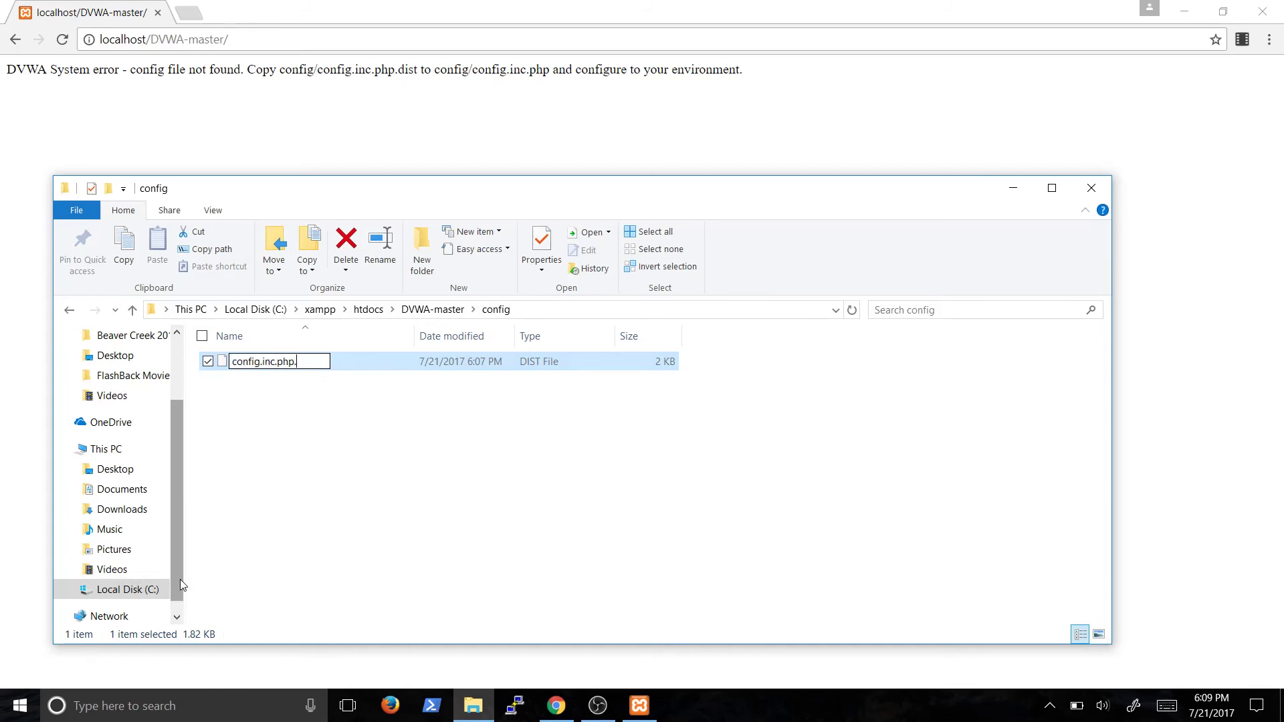
{"action": "key", "text": "Return"}
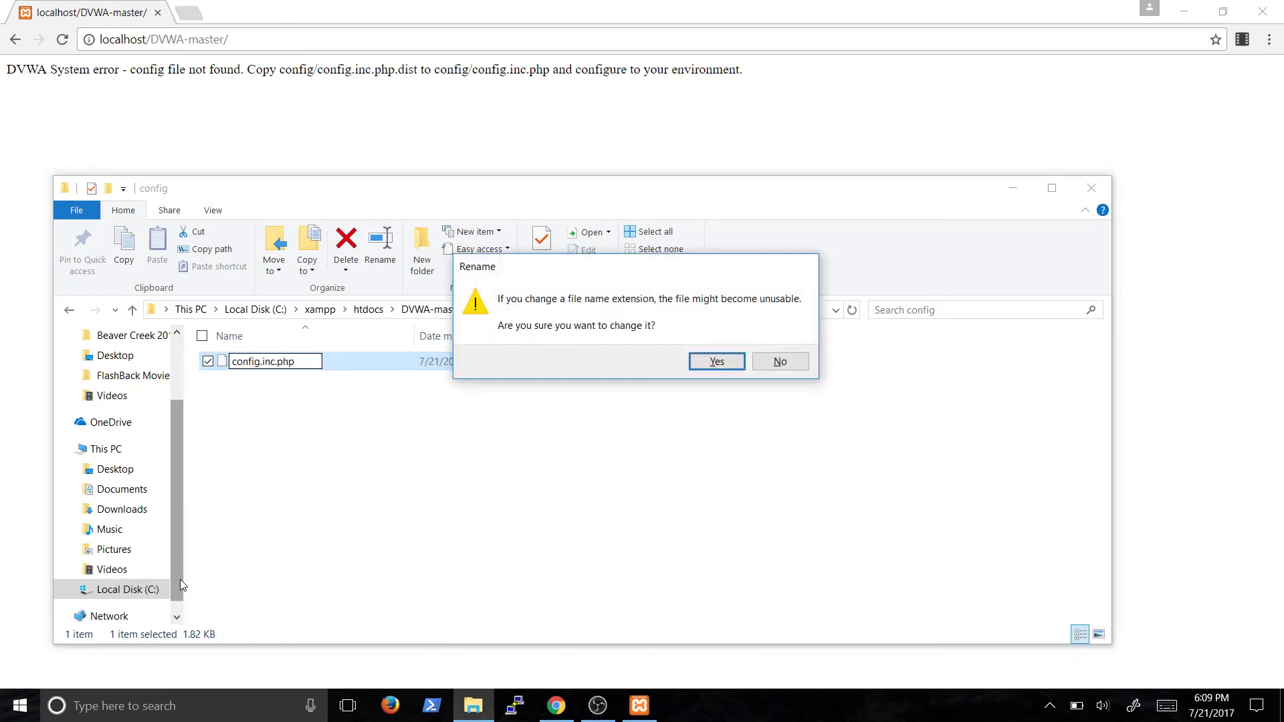
{"action": "key", "text": "Return"}
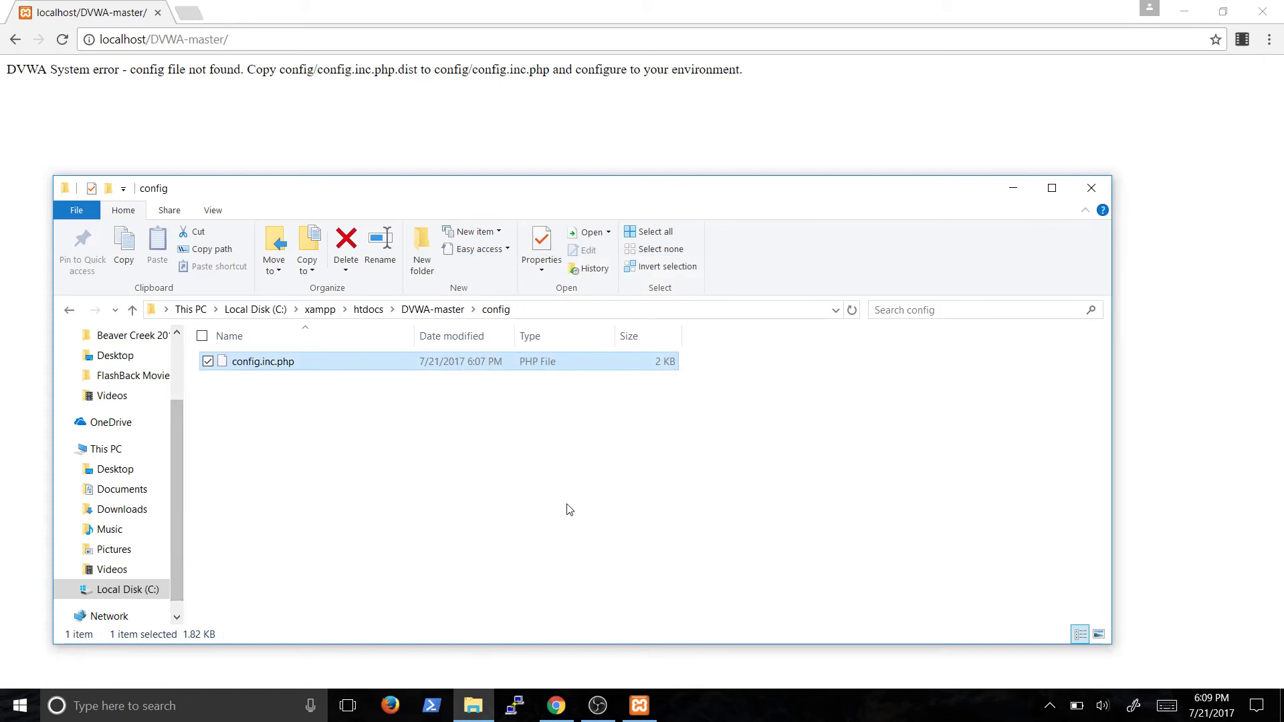
{"action": "left_click", "coordinate": [567, 509]}
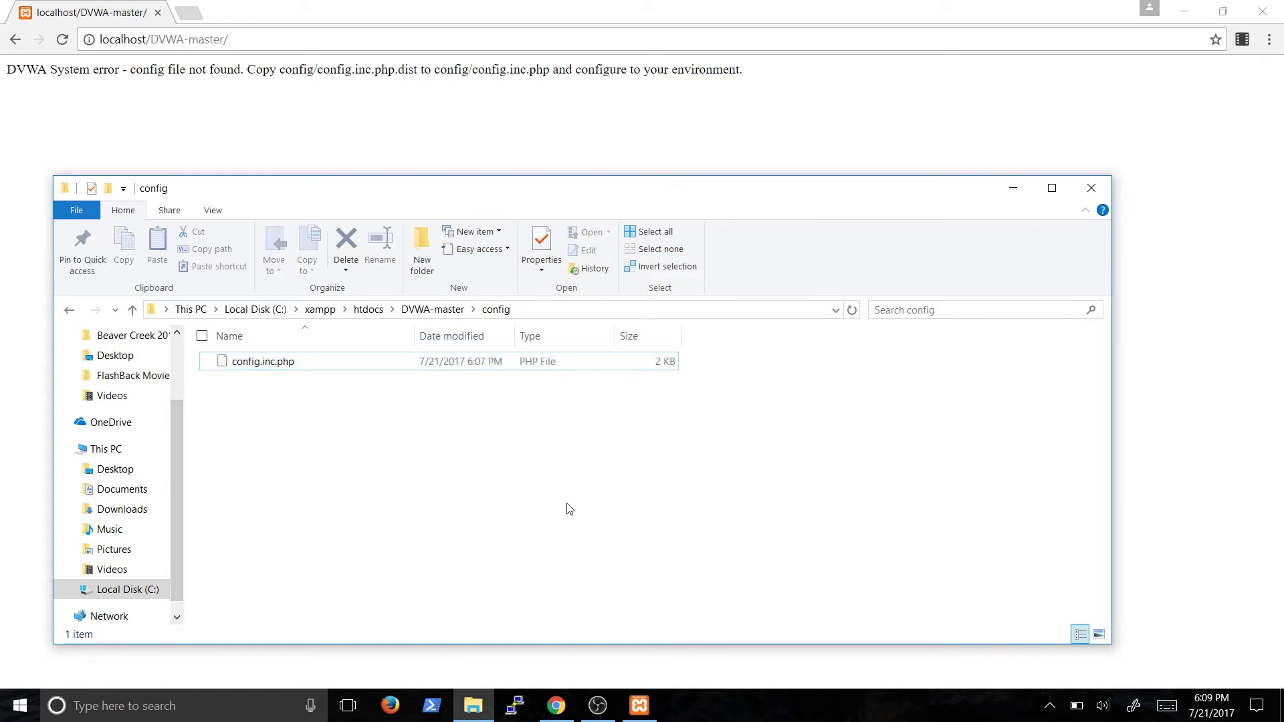
Launch Notepad from the Start search
{"action": "key", "text": "super"}
{"action": "type", "text": "notepad"}
{"action": "key", "text": "Return"}
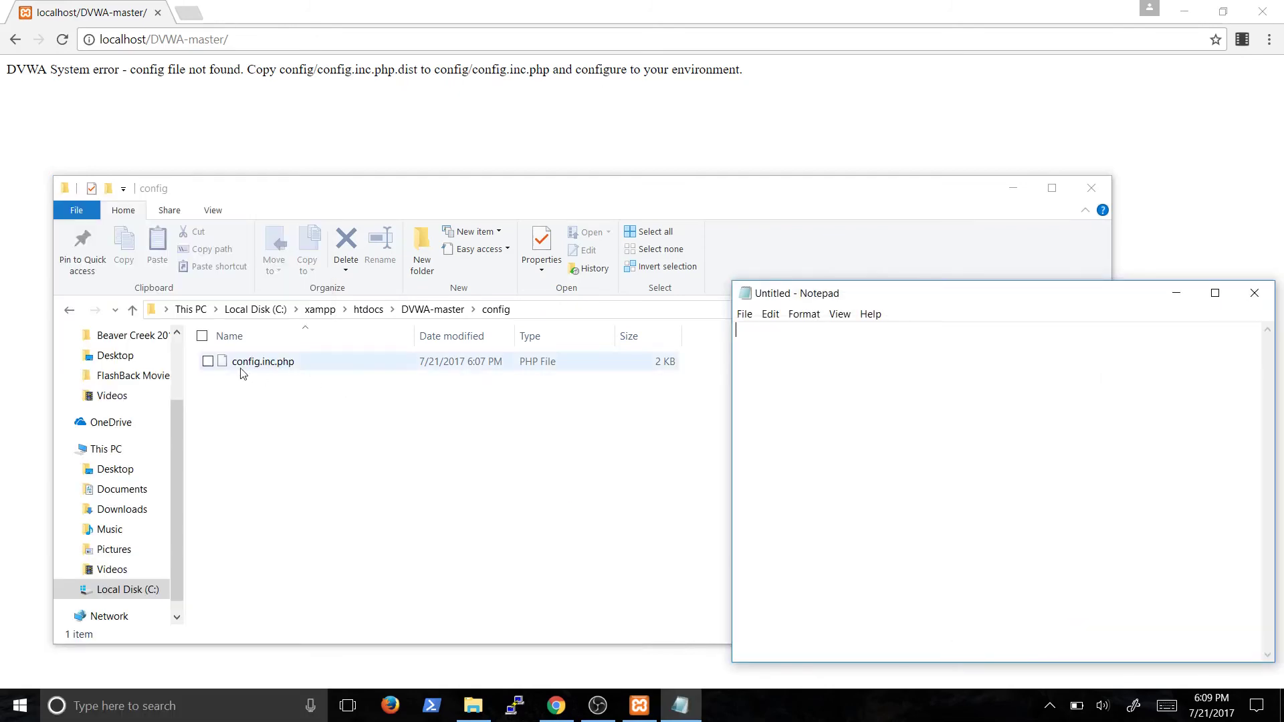
Load config.inc.php into Notepad and delete the db_password value
{"action": "left_click_drag", "start_coordinate": [256, 366], "coordinate": [827, 399]}
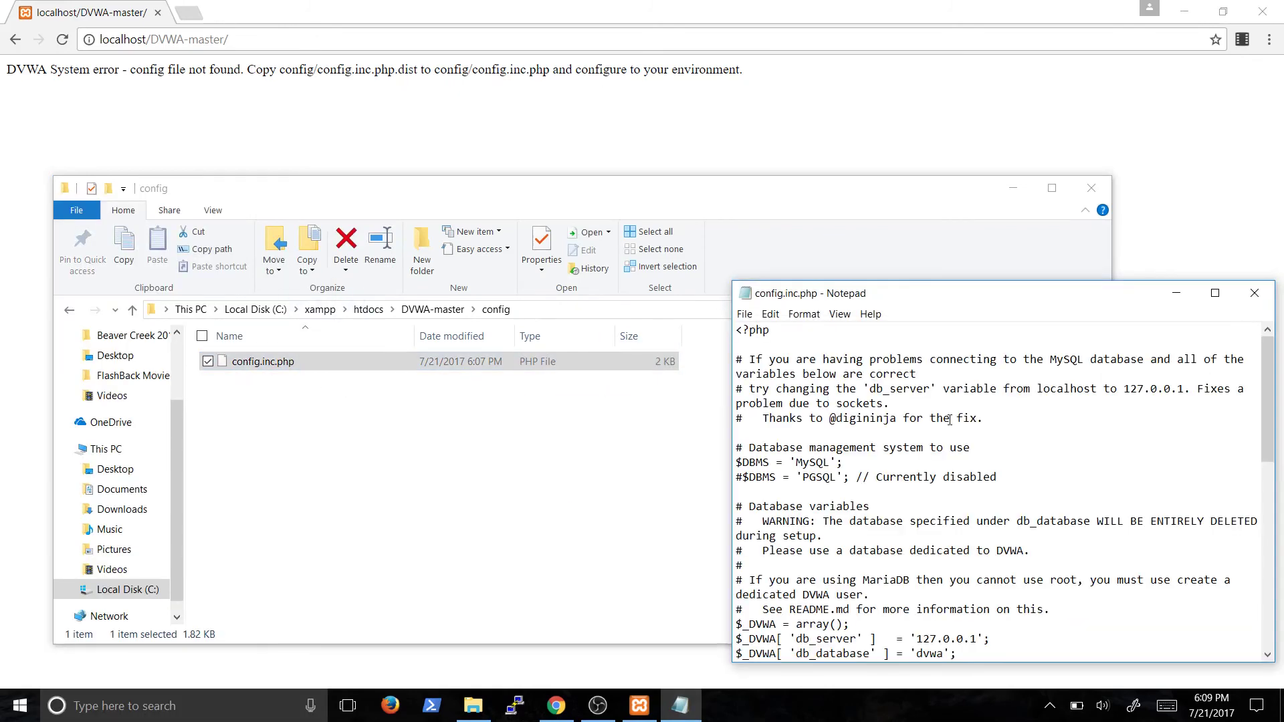
{"action": "scroll", "coordinate": [949, 419], "scroll_direction": "down", "scroll_amount": 5}
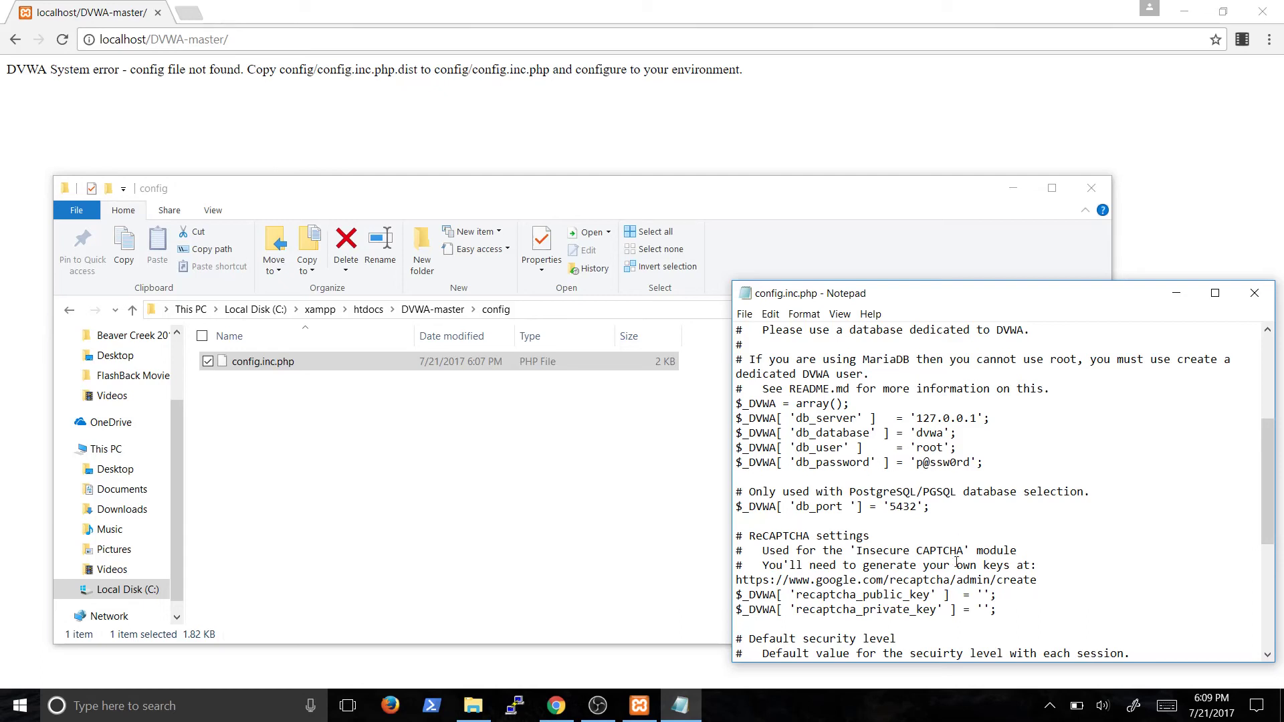
{"action": "left_click_drag", "start_coordinate": [918, 461], "coordinate": [970, 463]}
{"action": "key", "text": "BackSpace"}
Save config.inc.php, close Notepad and return to the browser
{"action": "left_click", "coordinate": [744, 314]}
{"action": "left_click", "coordinate": [678, 365]}
{"action": "left_click", "coordinate": [1254, 293]}
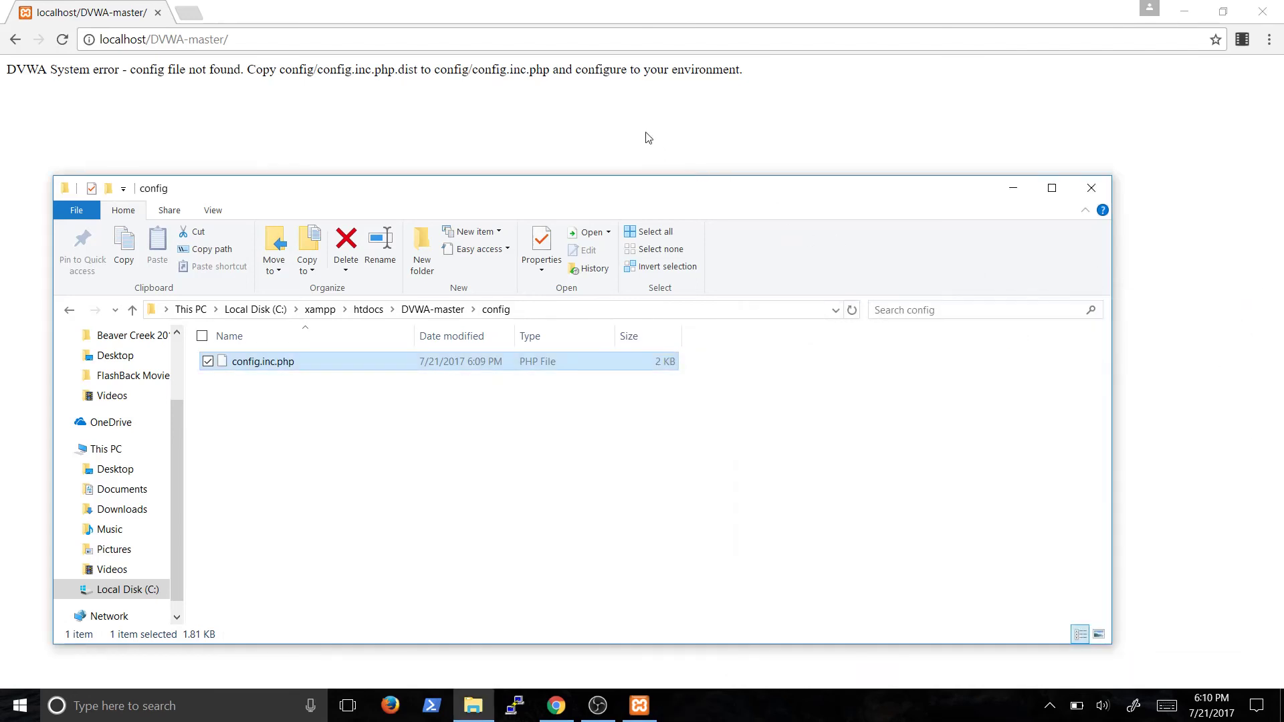
{"action": "left_click", "coordinate": [628, 124]}
Reload the DVWA setup page and create the database, checking the success messages
{"action": "left_click", "coordinate": [545, 38]}
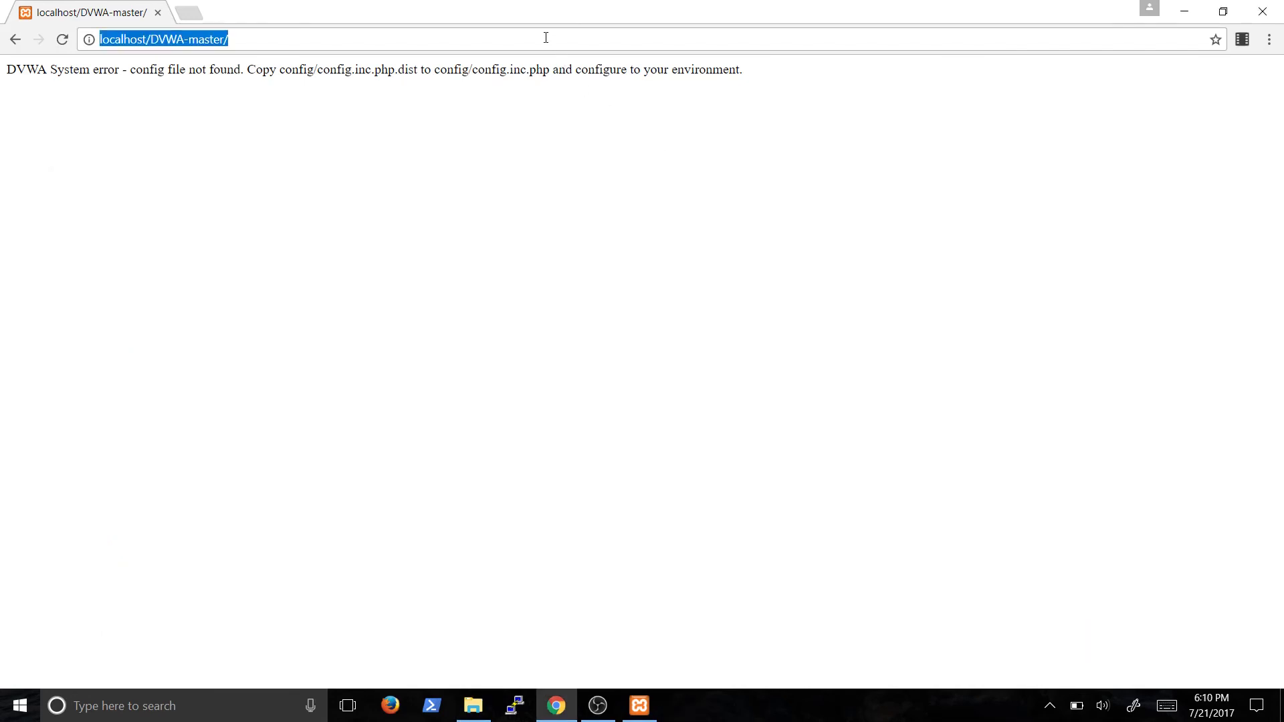
{"action": "key", "text": "Return"}
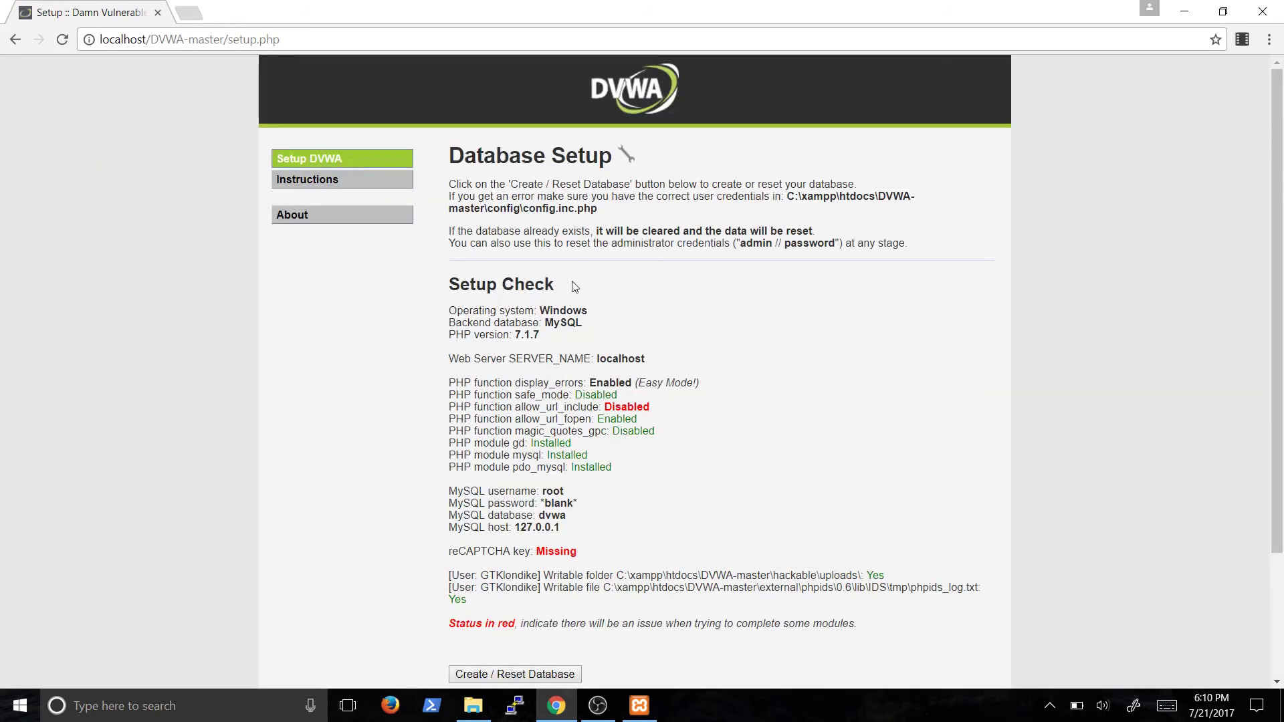
{"action": "scroll", "coordinate": [412, 306], "scroll_direction": "down", "scroll_amount": 2}
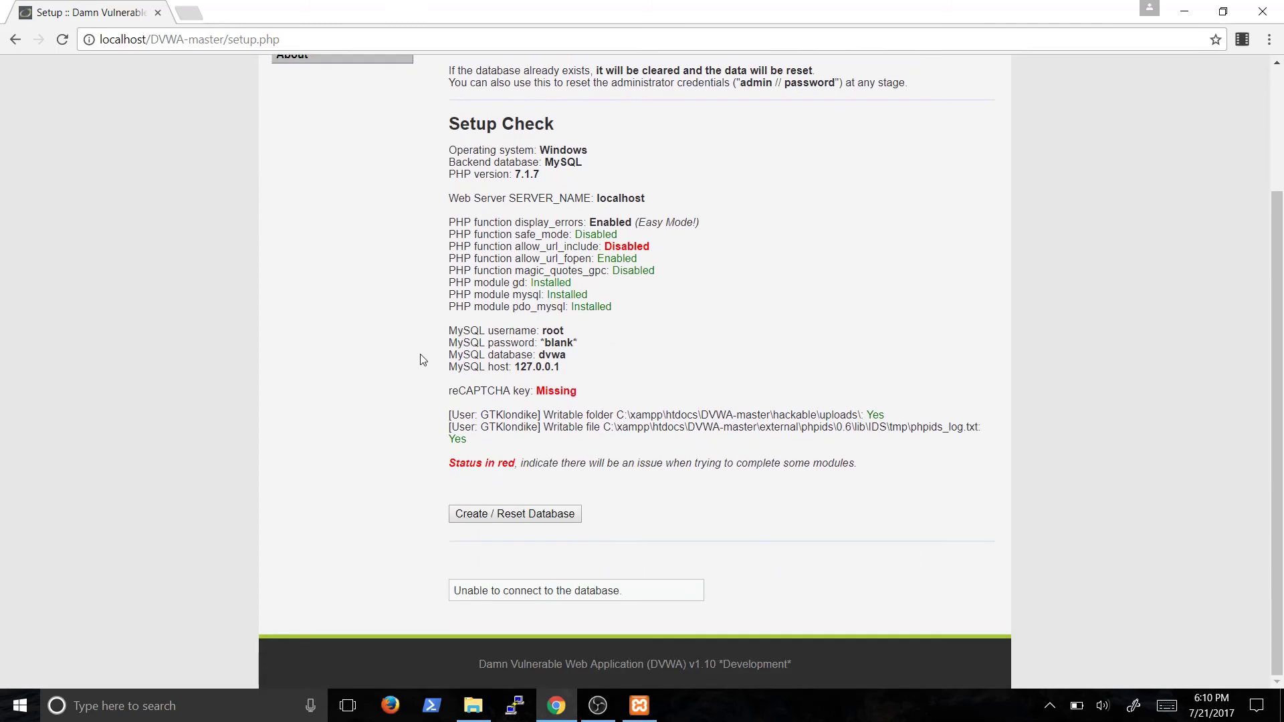
{"action": "left_click", "coordinate": [482, 514]}
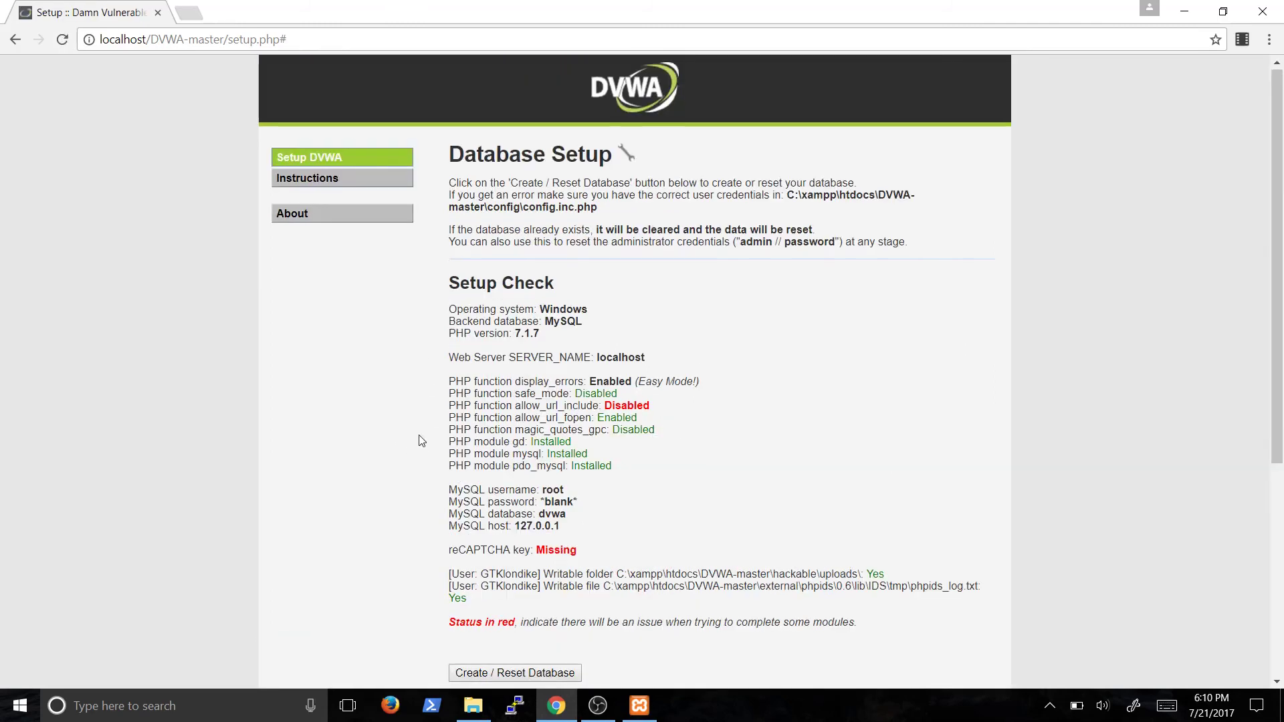
{"action": "scroll", "coordinate": [422, 441], "scroll_direction": "down", "scroll_amount": 2}
{"action": "scroll", "coordinate": [422, 441], "scroll_direction": "down", "scroll_amount": 3}
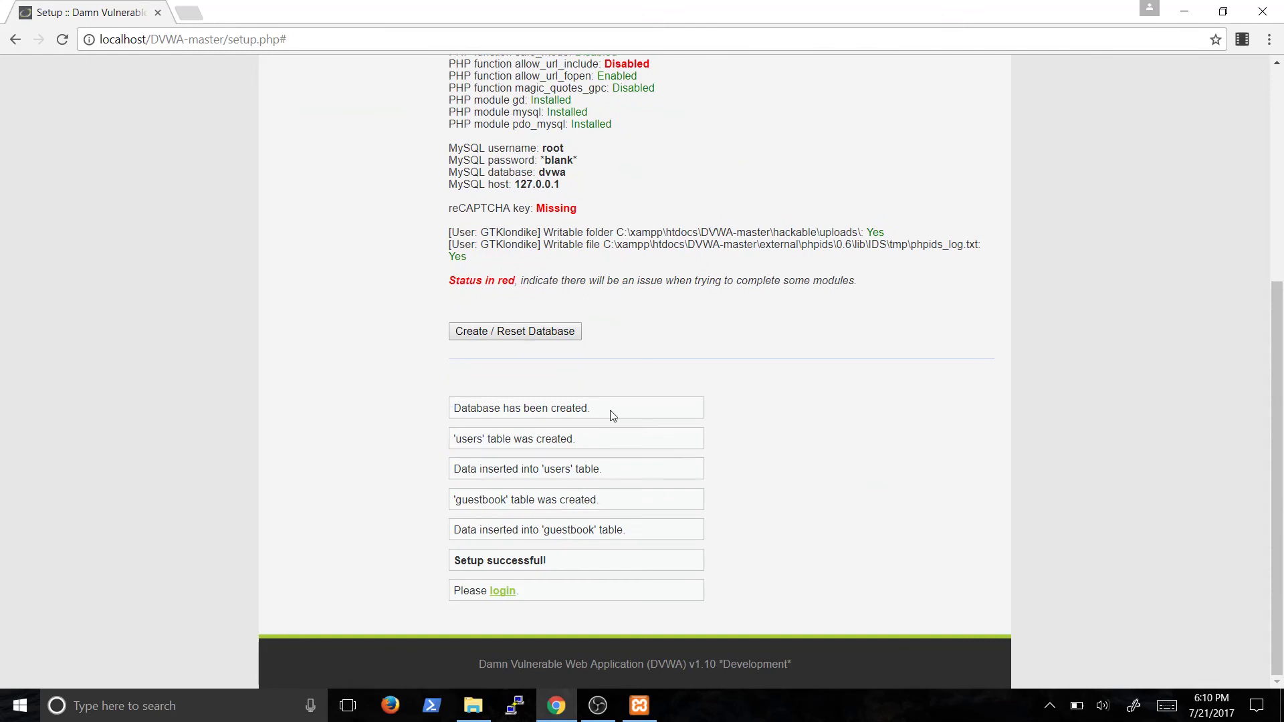
{"action": "left_click_drag", "start_coordinate": [477, 409], "coordinate": [593, 410]}
{"action": "left_click_drag", "start_coordinate": [463, 439], "coordinate": [591, 439]}
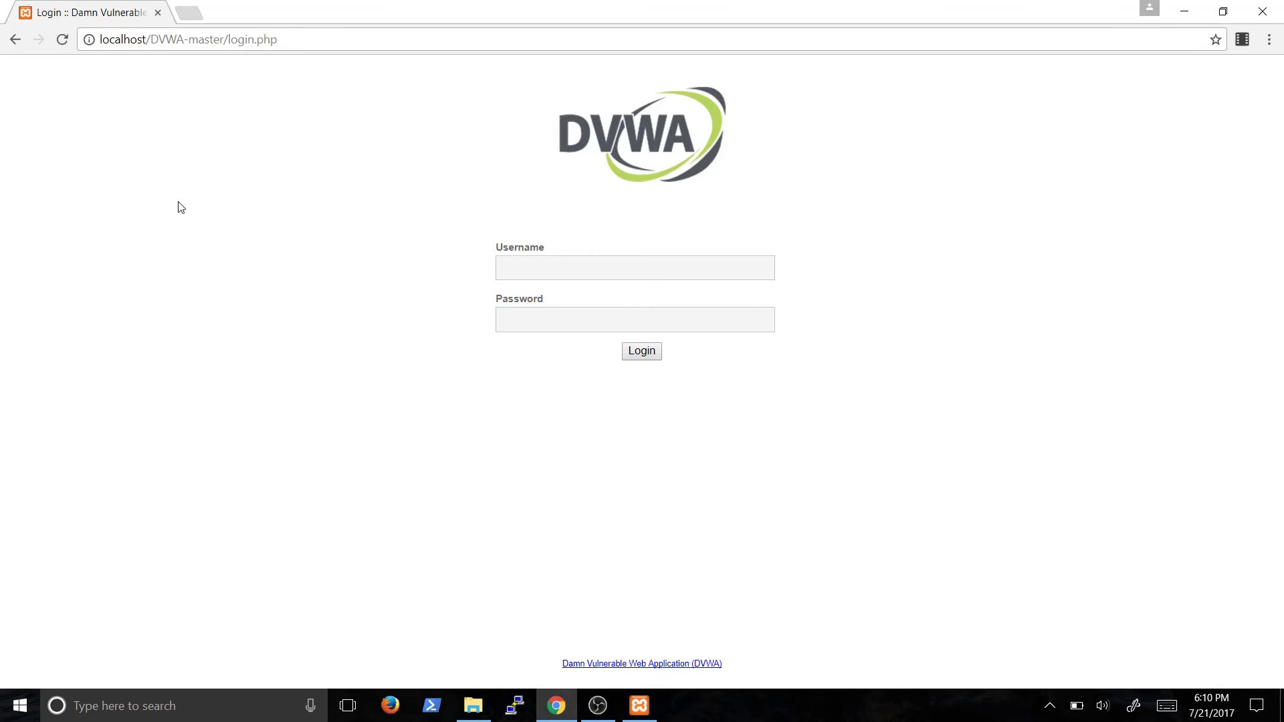
{"action": "left_click", "coordinate": [14, 40]}
{"action": "left_click", "coordinate": [22, 42]}
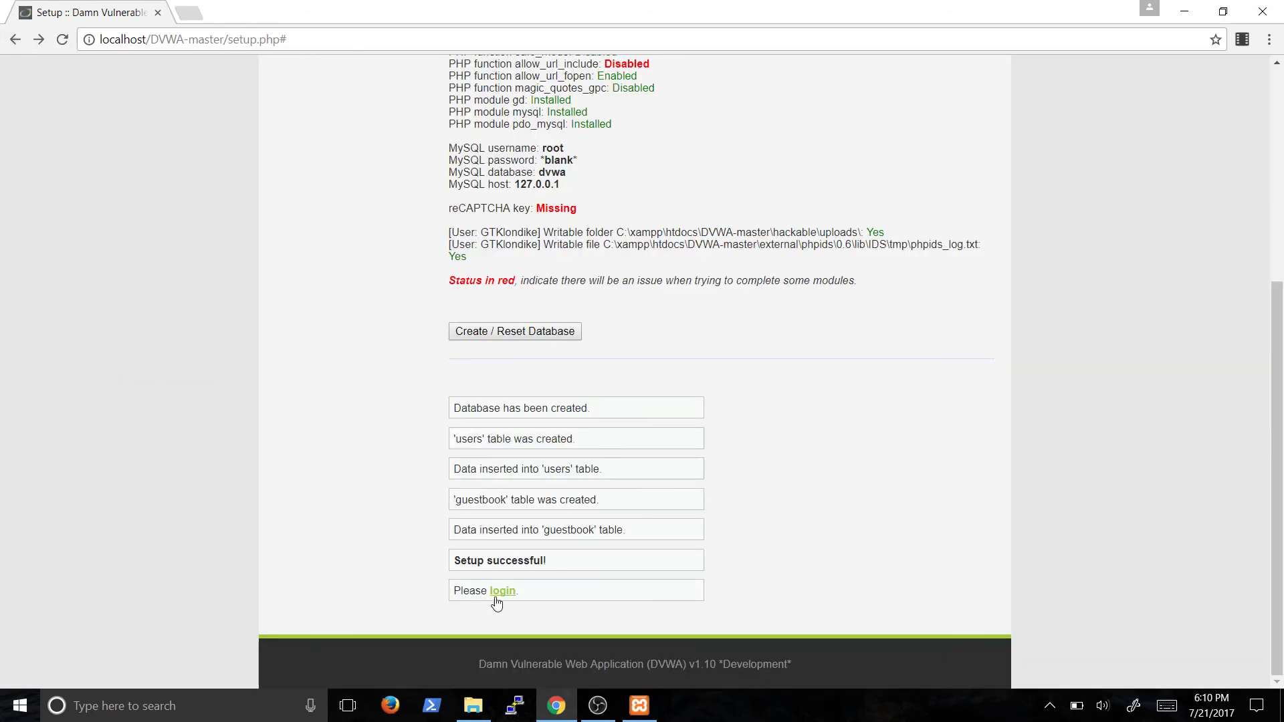
On the DVWA login page, sign in as admin with the account password
{"action": "left_click", "coordinate": [503, 593]}
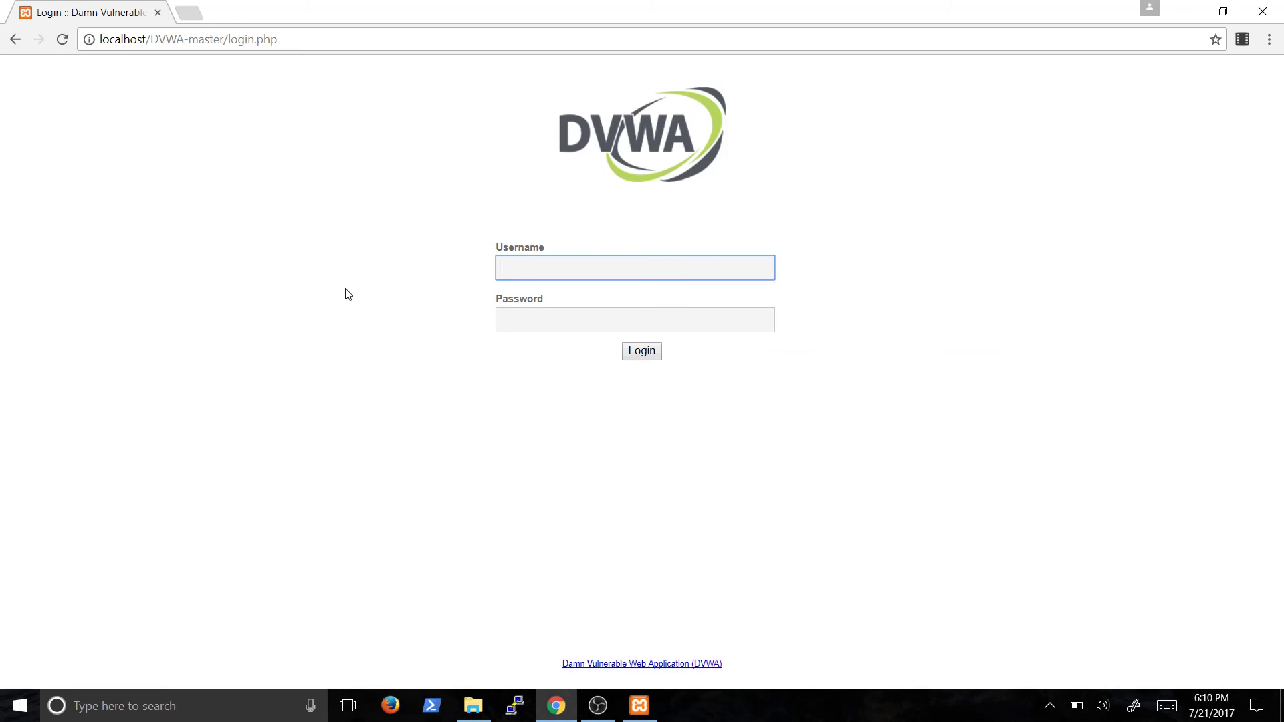
{"action": "type", "text": "admin"}
{"action": "key", "text": "Tab"}
{"action": "type", "text": "password"}
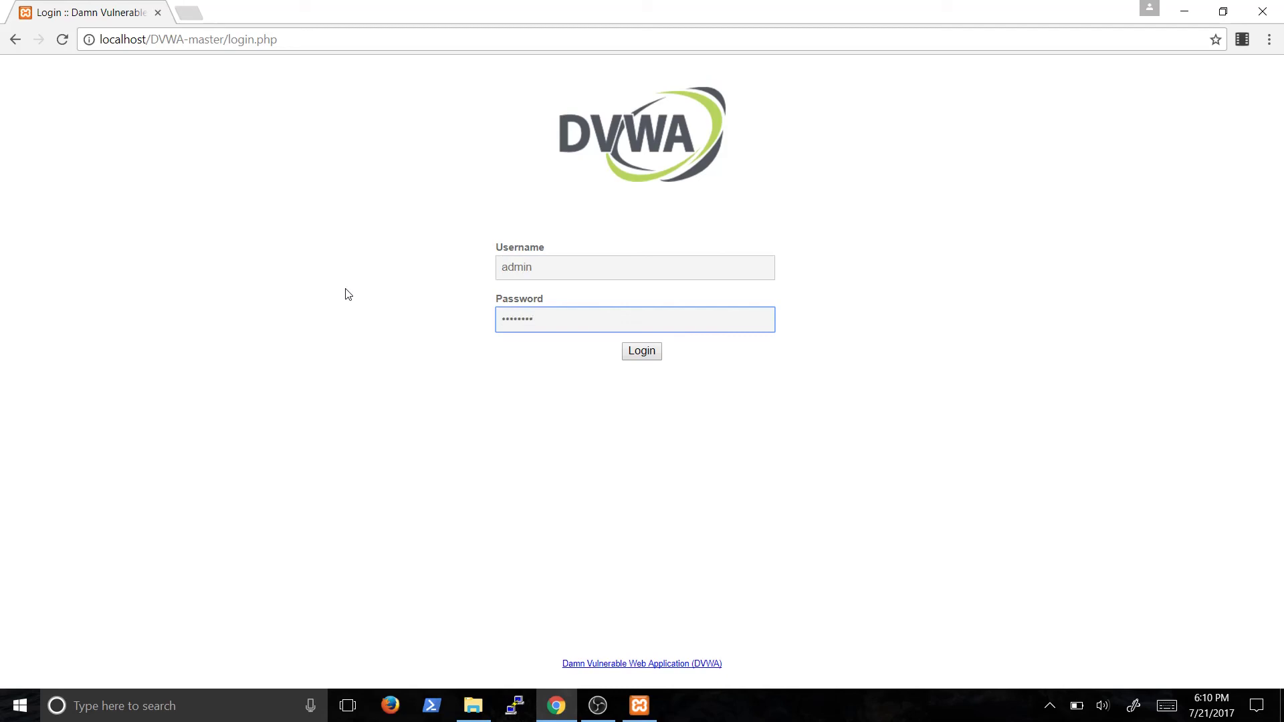
{"action": "key", "text": "Return"}
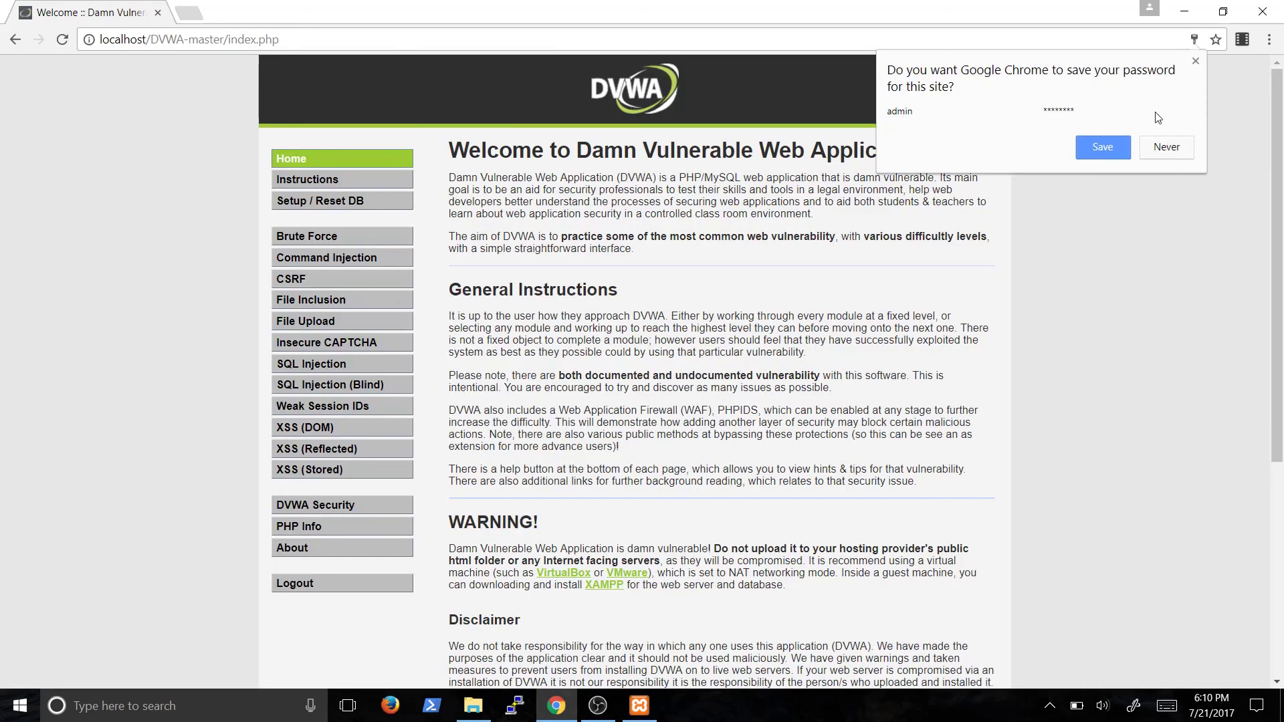
Choose Never in Chrome's save-password prompt
{"action": "left_click", "coordinate": [1154, 148]}
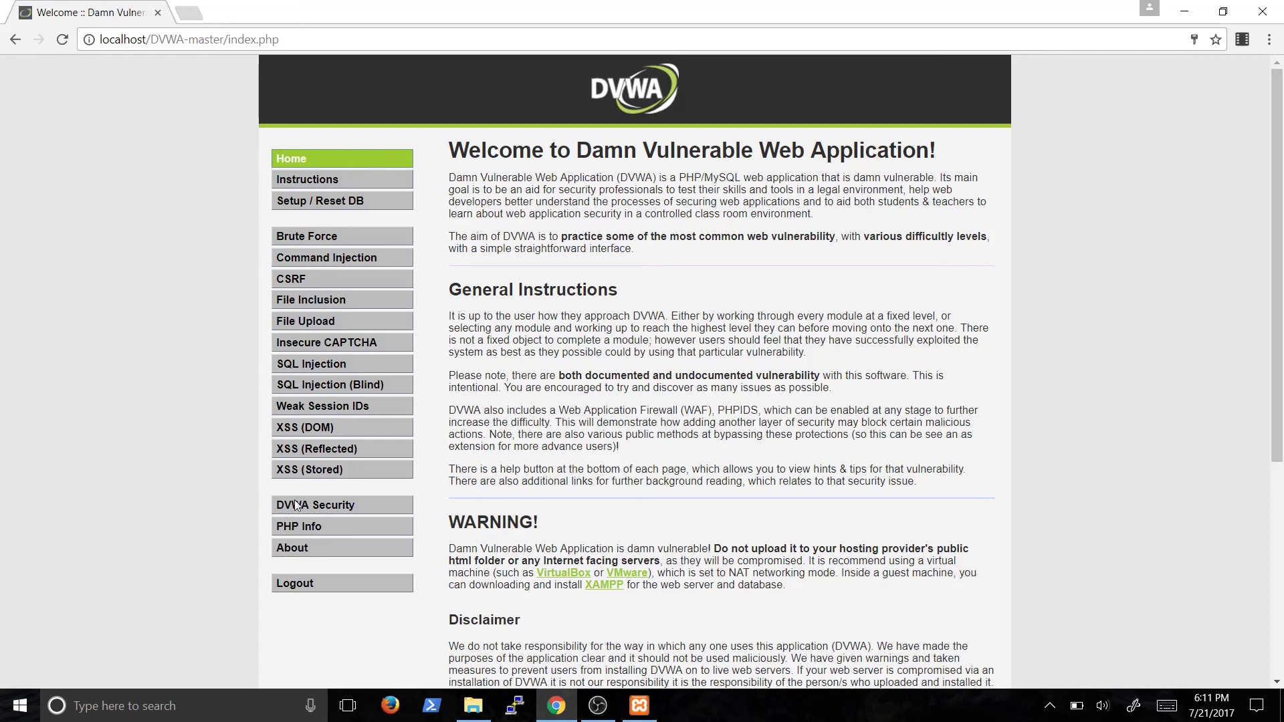
On the DVWA Security page, choose Low and submit
{"action": "left_click", "coordinate": [328, 513]}
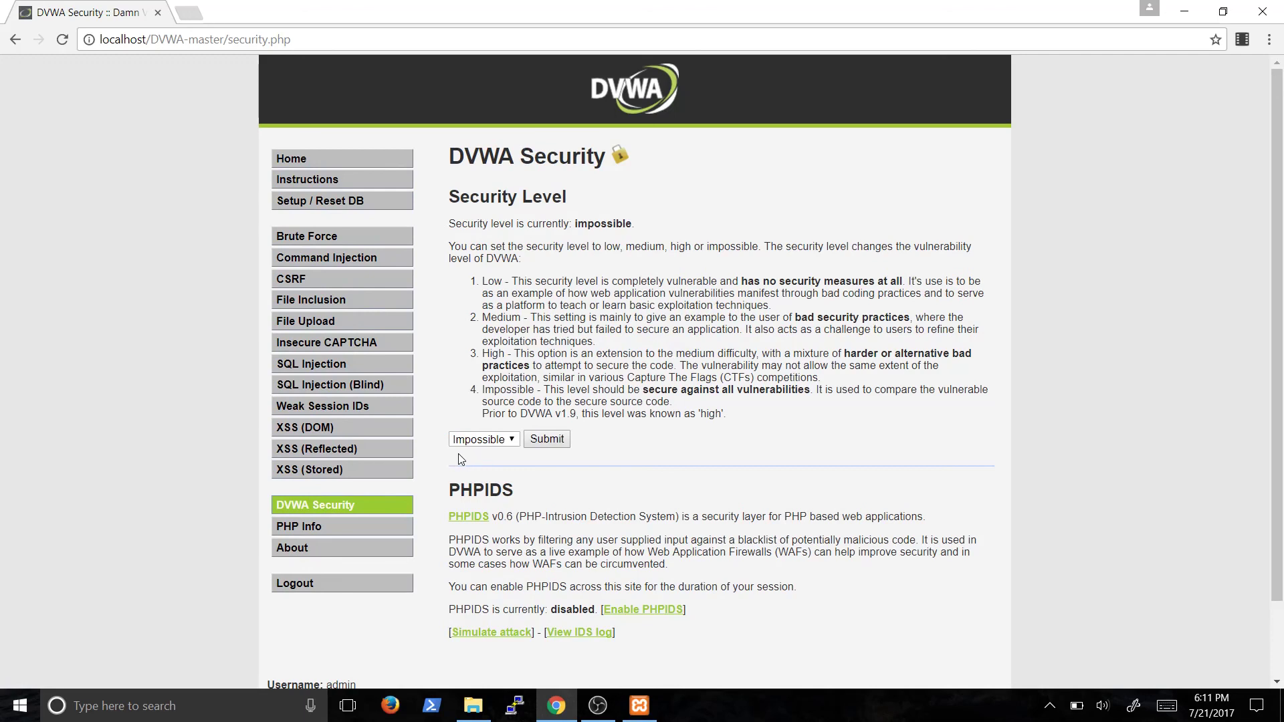
{"action": "left_click", "coordinate": [495, 439]}
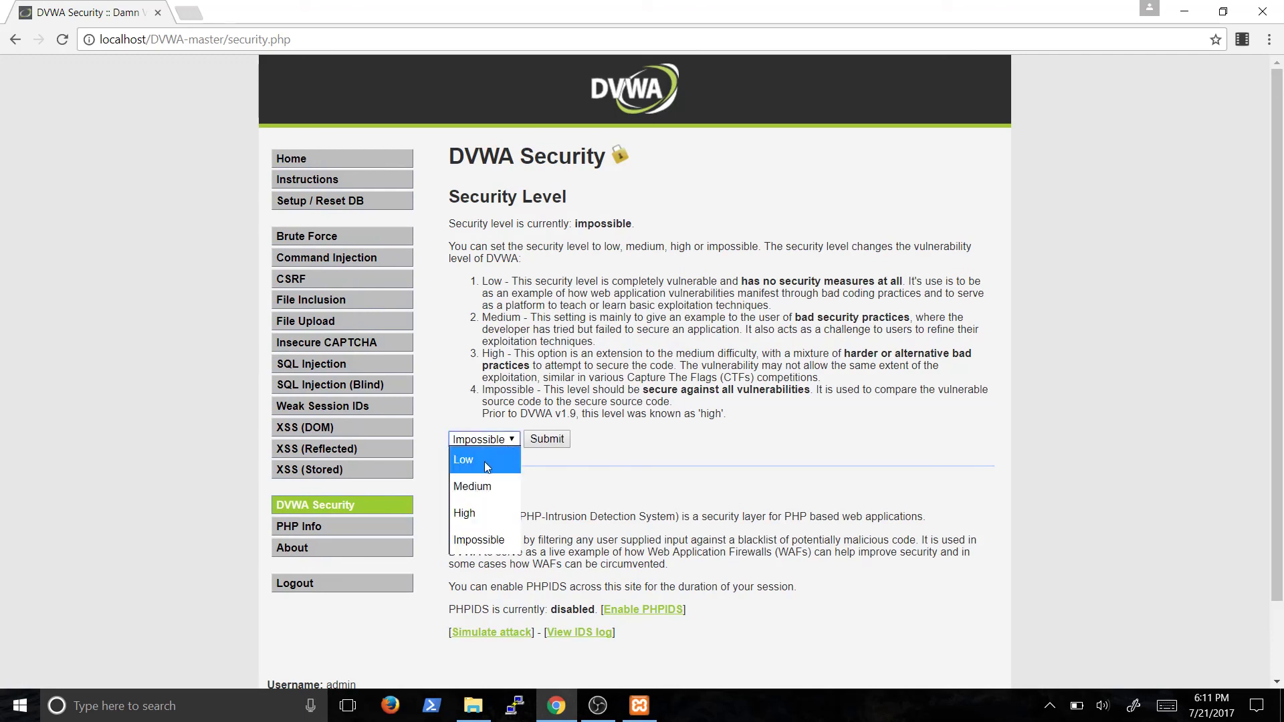
{"action": "left_click", "coordinate": [484, 461]}
{"action": "left_click", "coordinate": [540, 441]}
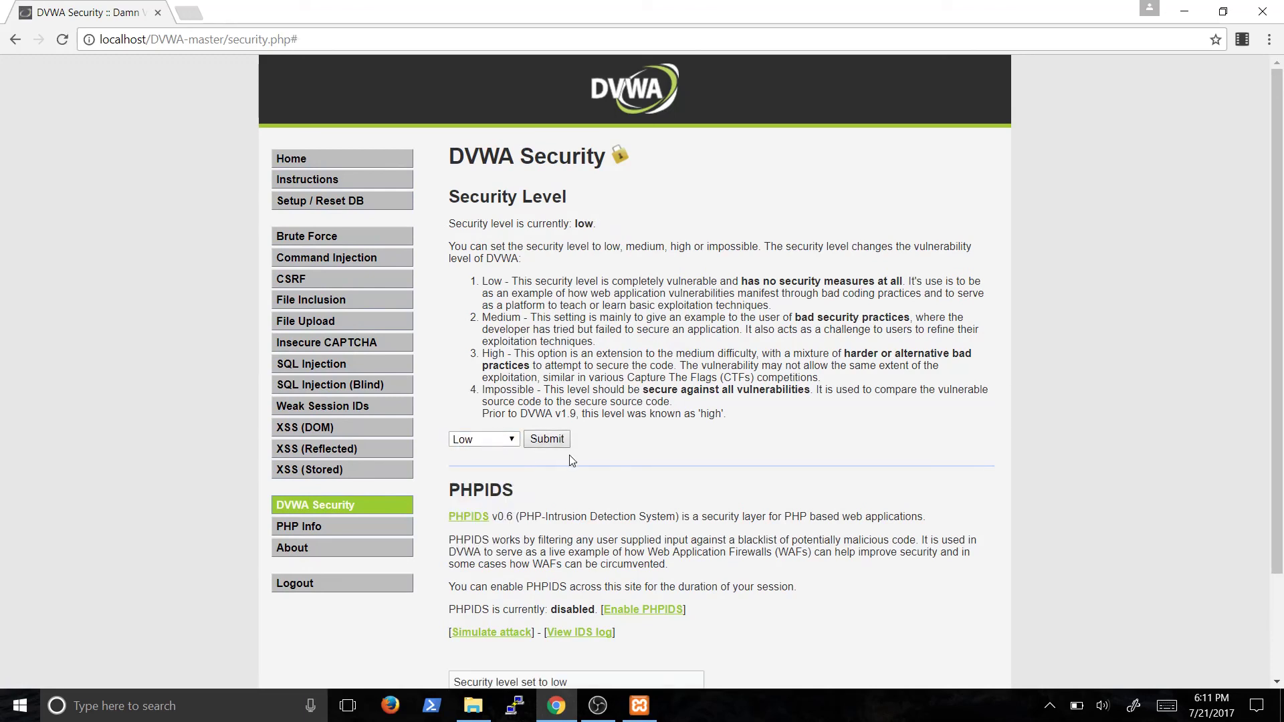